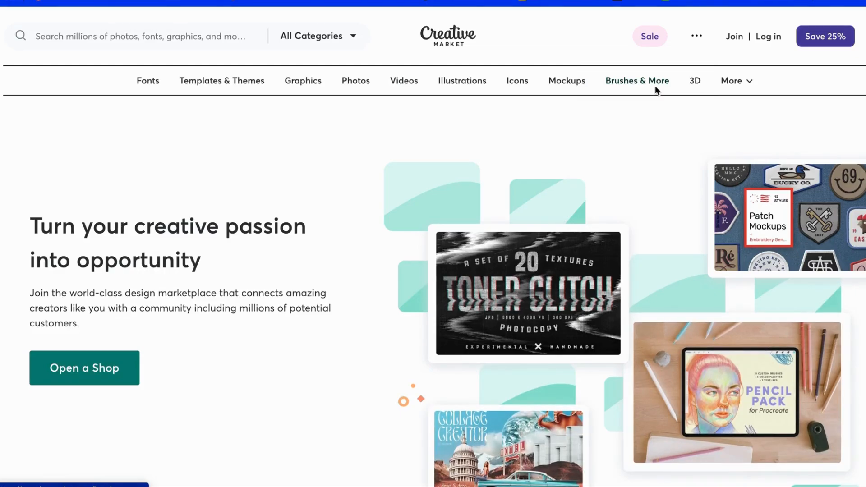
Step: Start opening a shop on Creative Market and sign up with a Google account
{"action": "left_click", "coordinate": [115, 369]}
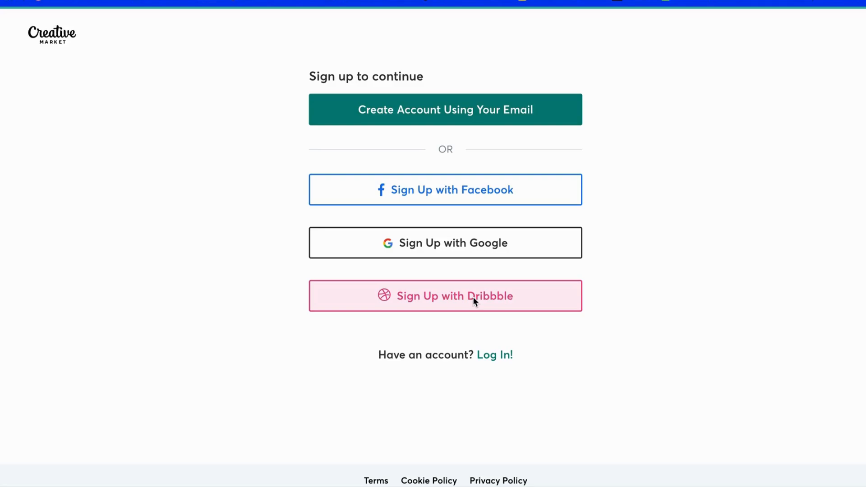
{"action": "left_click", "coordinate": [483, 249]}
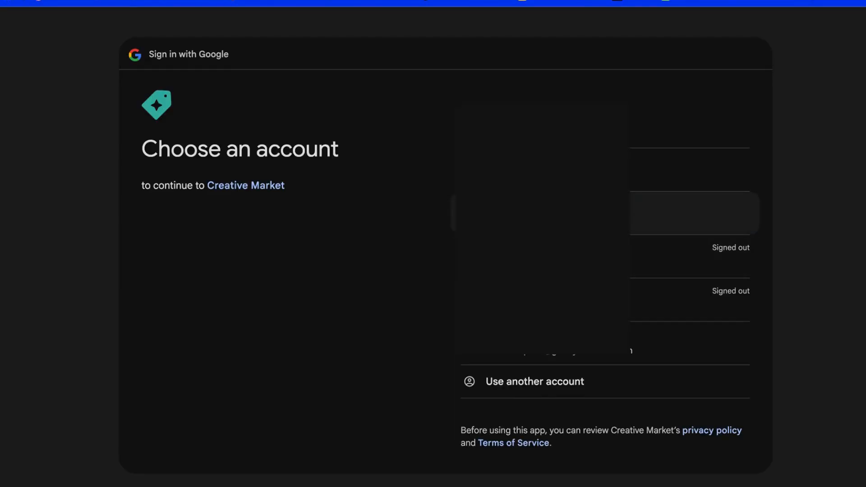
{"action": "left_click", "coordinate": [694, 213]}
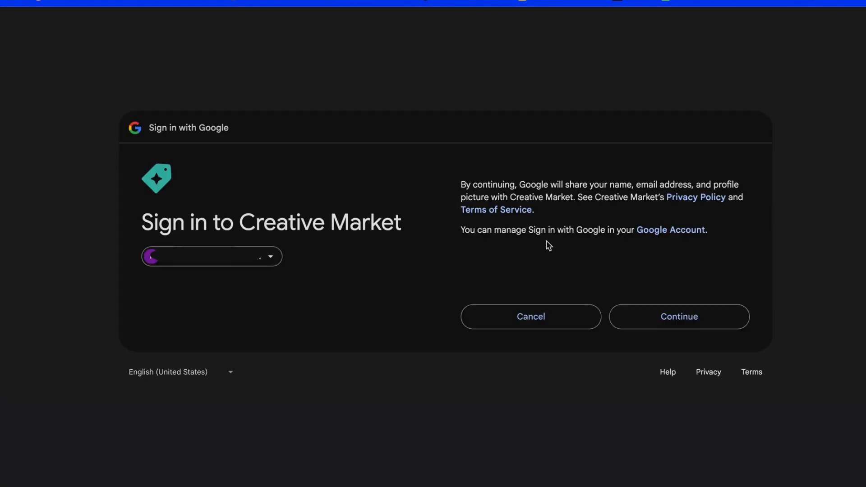
{"action": "left_click", "coordinate": [667, 316]}
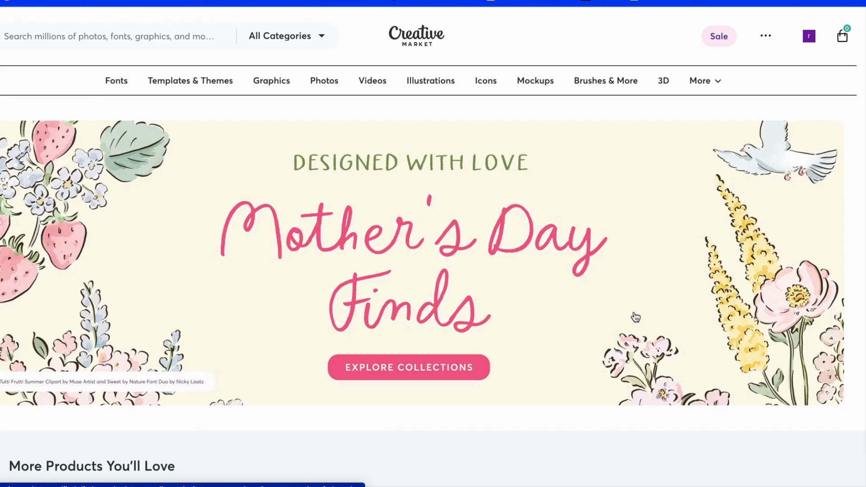
Step: Go to the Open a Shop page and start the shop owner application
{"action": "left_click", "coordinate": [764, 39]}
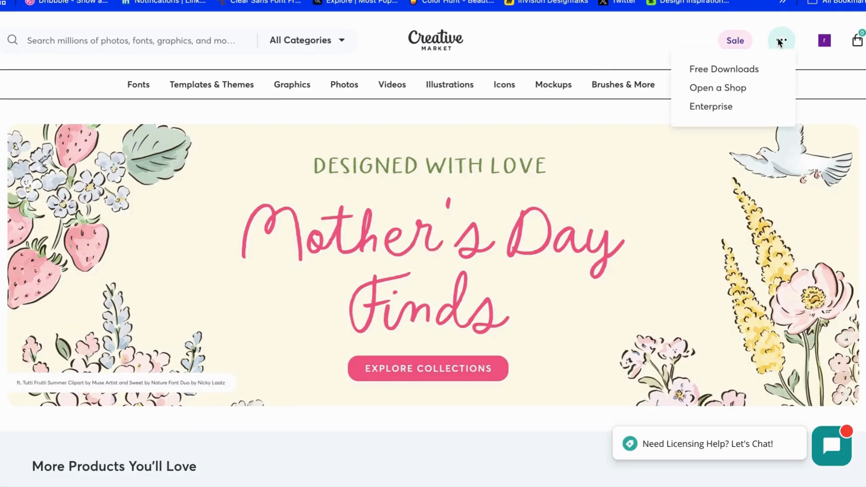
{"action": "left_click", "coordinate": [740, 91]}
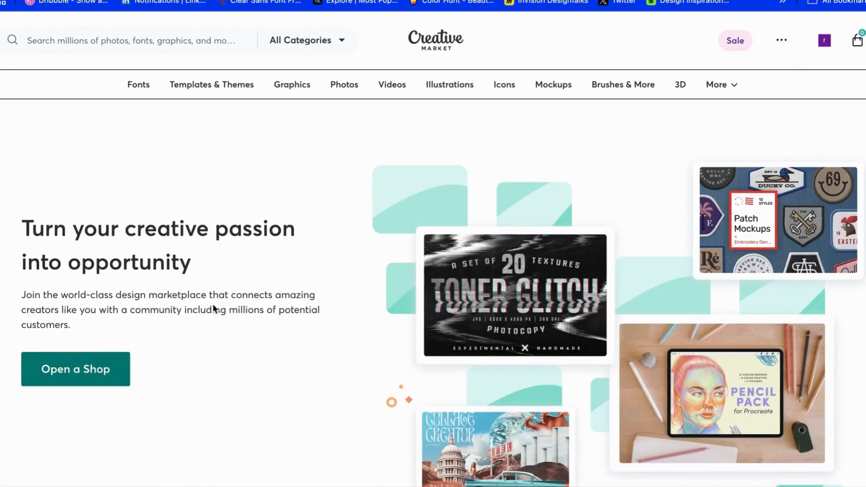
{"action": "scroll", "coordinate": [411, 295], "scroll_direction": "down", "scroll_amount": 1}
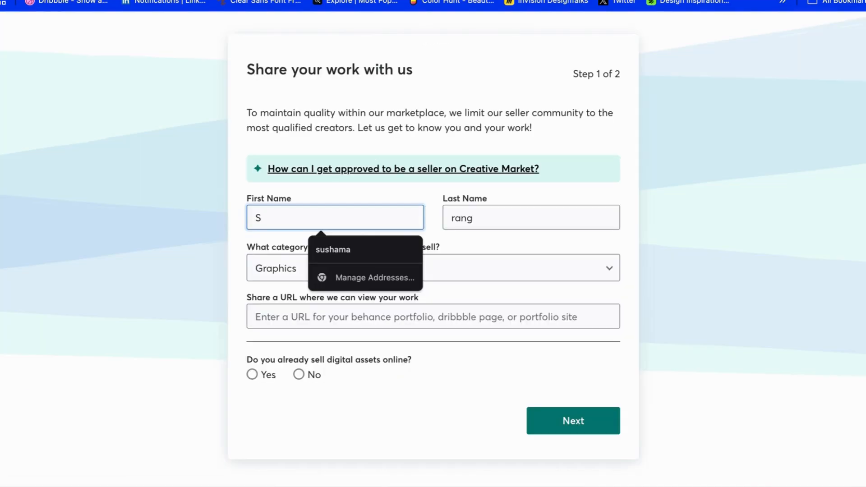
Step: Enter the applicant's capitalized first name and replace the last name in the application form
{"action": "type", "text": "ushama"}
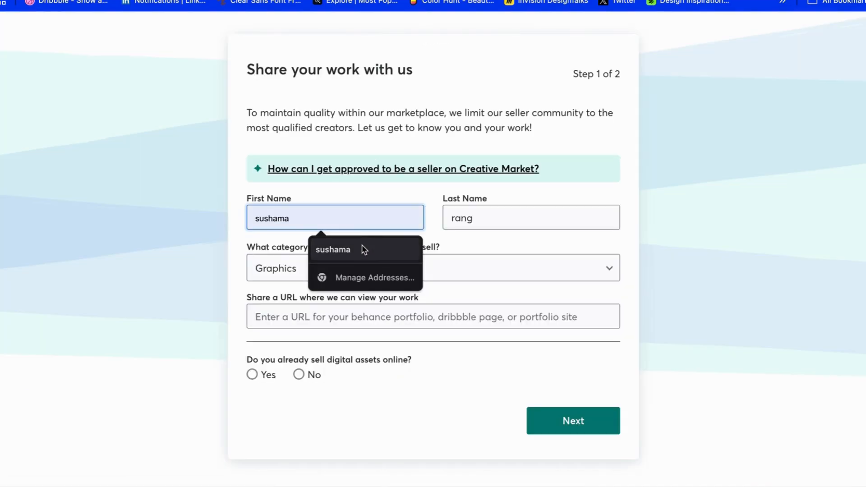
{"action": "left_click", "coordinate": [362, 248]}
{"action": "left_click", "coordinate": [259, 221]}
{"action": "key", "text": "BackSpace"}
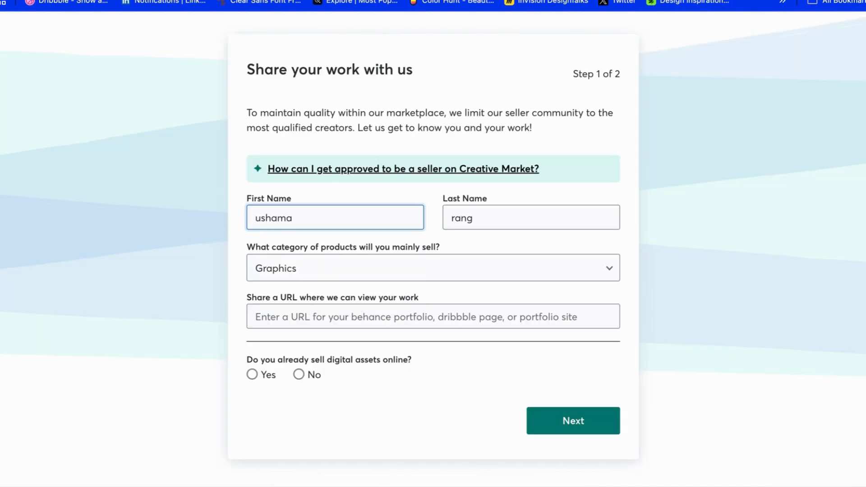
{"action": "type", "text": "S"}
{"action": "double_click", "coordinate": [458, 221]}
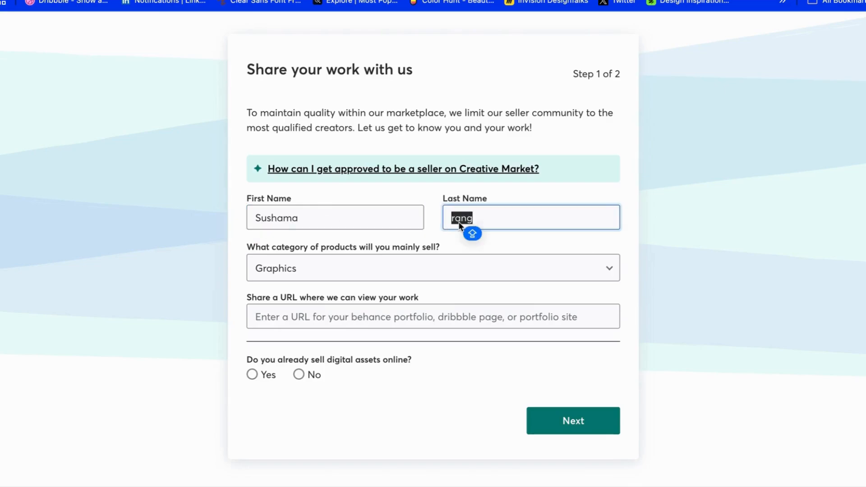
{"action": "type", "text": "Patel"}
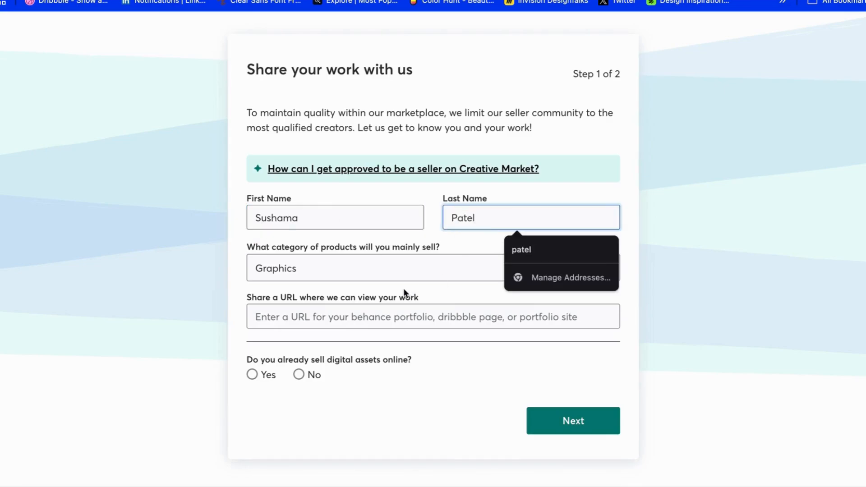
Step: Select Graphics as the category of products mainly sold
{"action": "left_click", "coordinate": [418, 273]}
{"action": "left_click", "coordinate": [407, 298]}
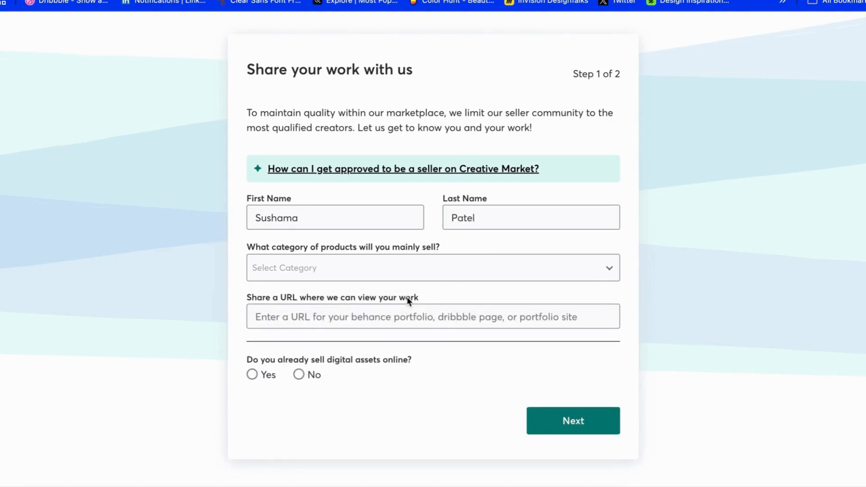
{"action": "left_click", "coordinate": [429, 266]}
{"action": "left_click", "coordinate": [389, 295]}
{"action": "left_click", "coordinate": [418, 316]}
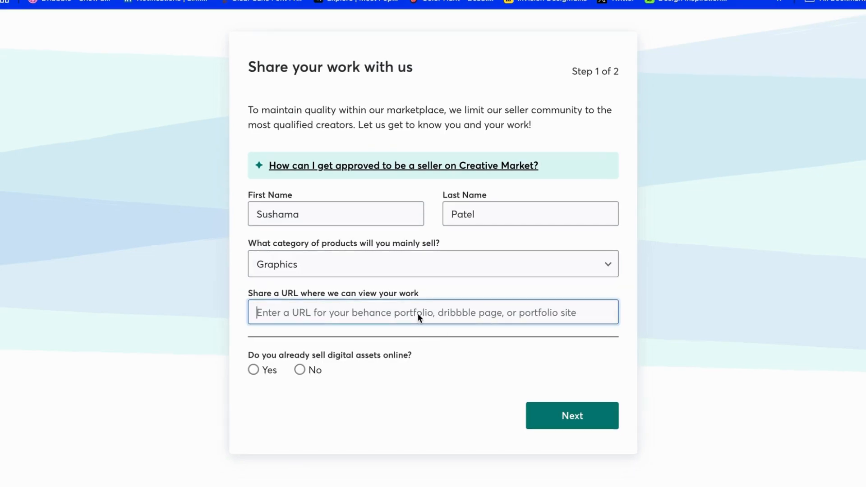
{"action": "type", "text": "https://dribbble.com/Dream_space"}
{"action": "left_click", "coordinate": [254, 339]}
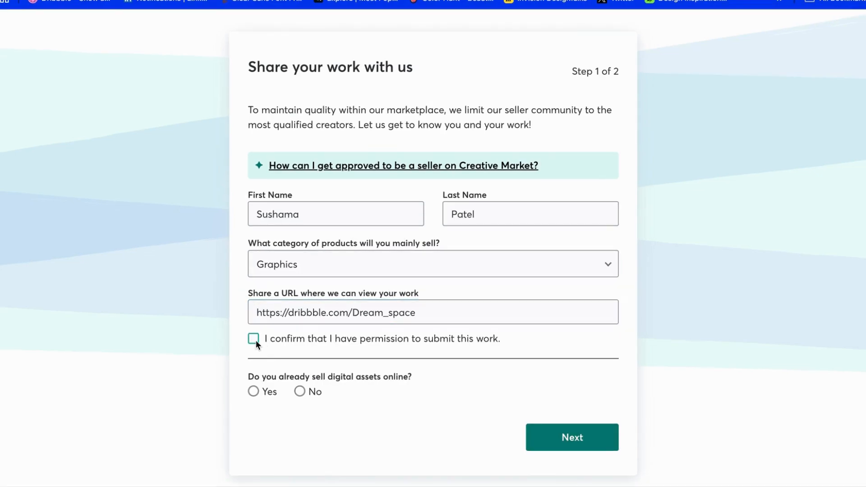
{"action": "left_click", "coordinate": [254, 339]}
{"action": "scroll", "coordinate": [379, 340], "scroll_direction": "down", "scroll_amount": 2}
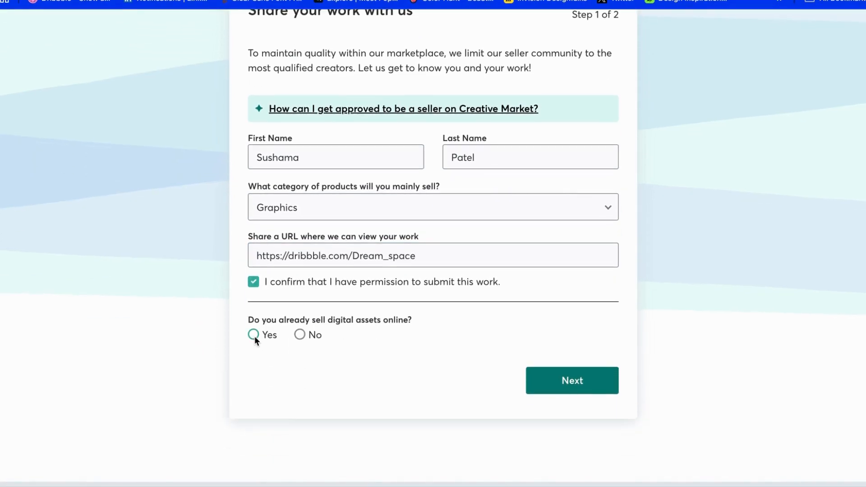
{"action": "left_click", "coordinate": [254, 335]}
{"action": "scroll", "coordinate": [364, 352], "scroll_direction": "down", "scroll_amount": 4}
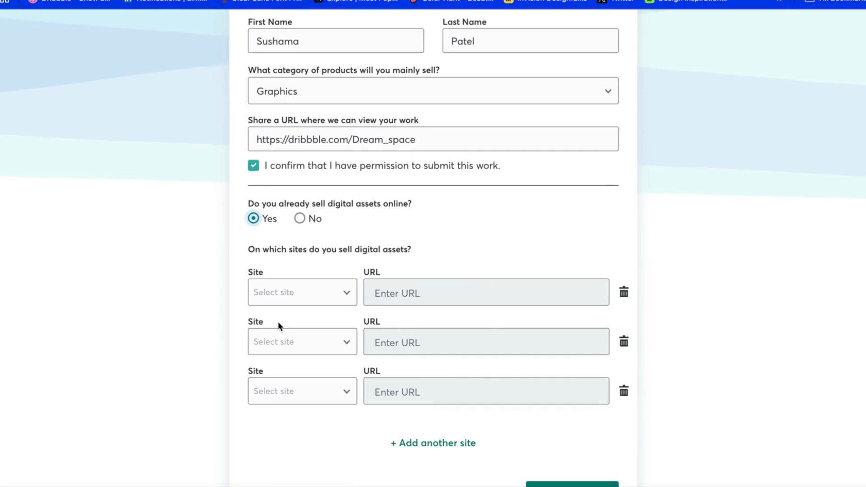
{"action": "scroll", "coordinate": [345, 361], "scroll_direction": "down", "scroll_amount": 1}
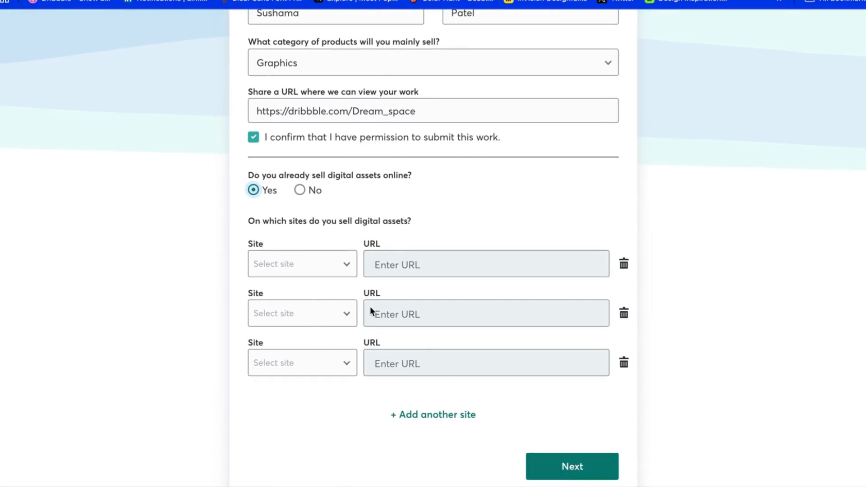
Step: Answer No to already selling digital assets online and proceed to step 2 of the application
{"action": "left_click", "coordinate": [300, 190]}
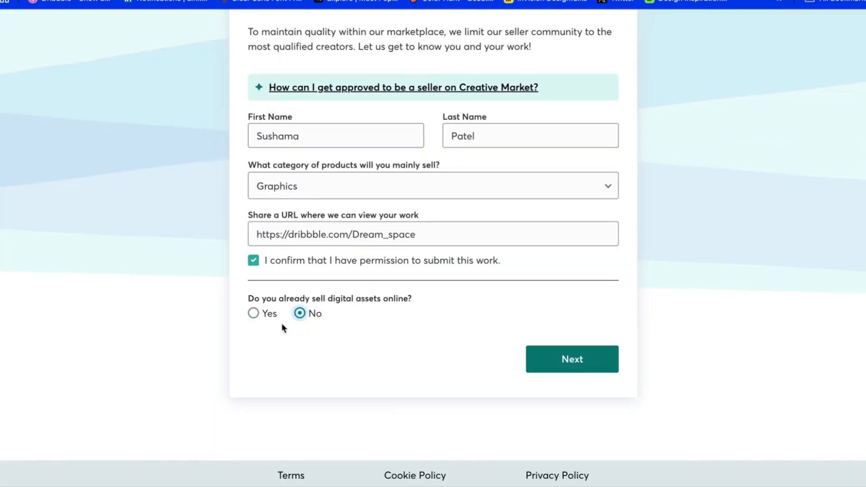
{"action": "left_click", "coordinate": [568, 364]}
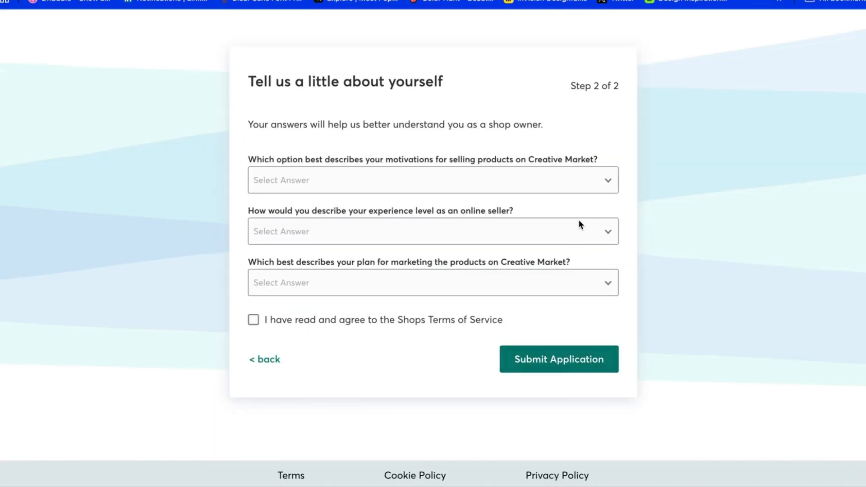
Step: Choose Creative Market as a primary income source for the motivation and new to selling creative products online for the experience level
{"action": "left_click", "coordinate": [598, 179]}
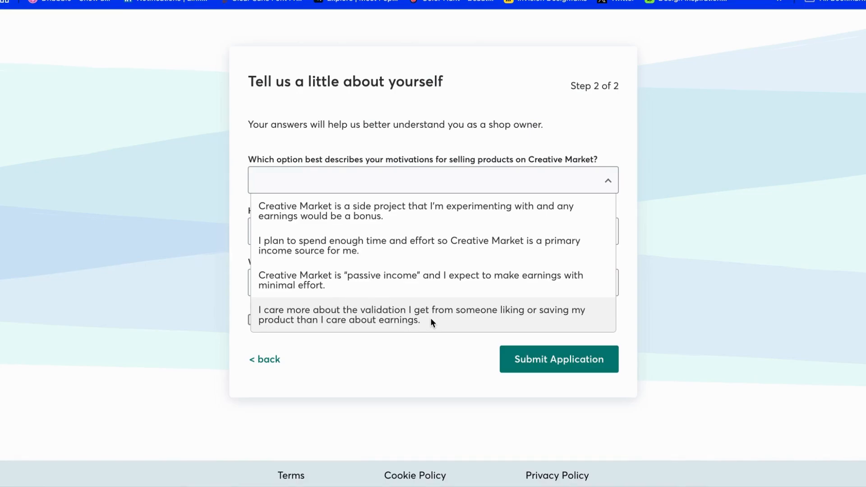
{"action": "left_click", "coordinate": [451, 244]}
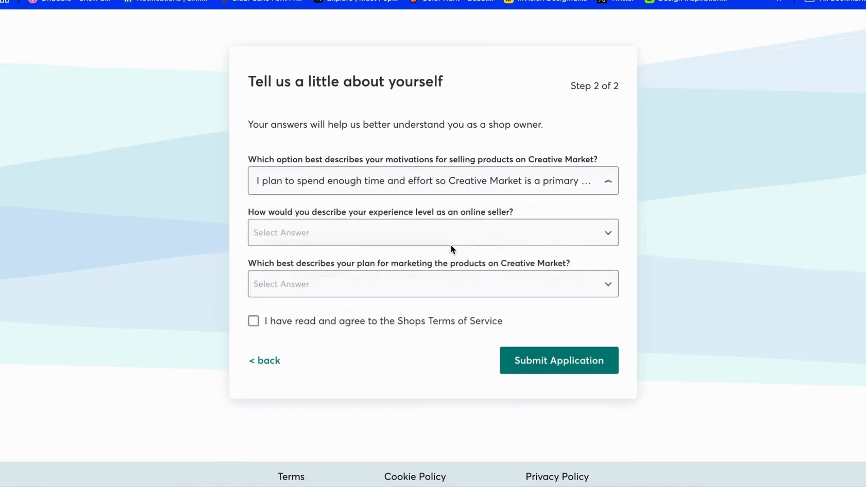
{"action": "left_click", "coordinate": [586, 235]}
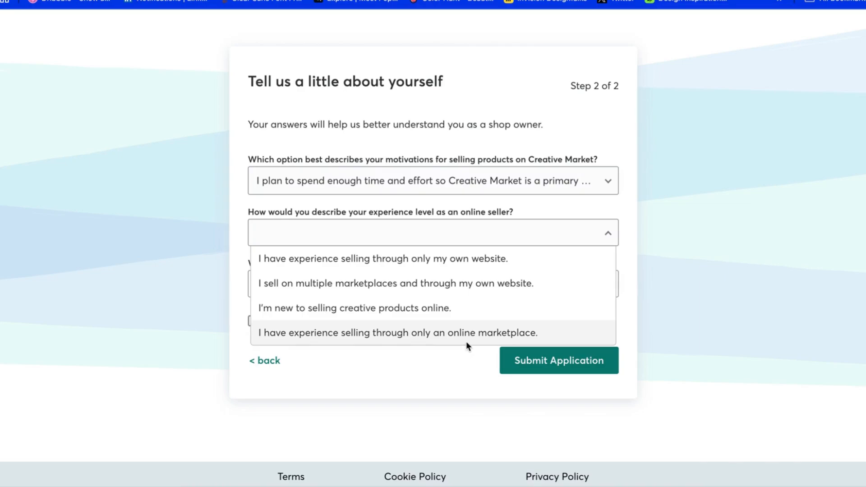
{"action": "left_click", "coordinate": [477, 316]}
Step: Set the marketing plan answer to having a couple ideas around ads and social media promotion to try
{"action": "left_click", "coordinate": [462, 292]}
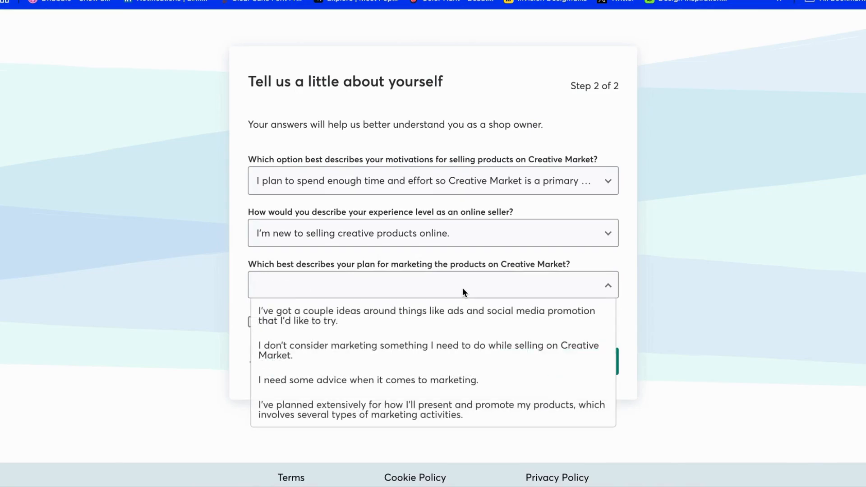
{"action": "left_click", "coordinate": [373, 381]}
{"action": "left_click", "coordinate": [488, 294]}
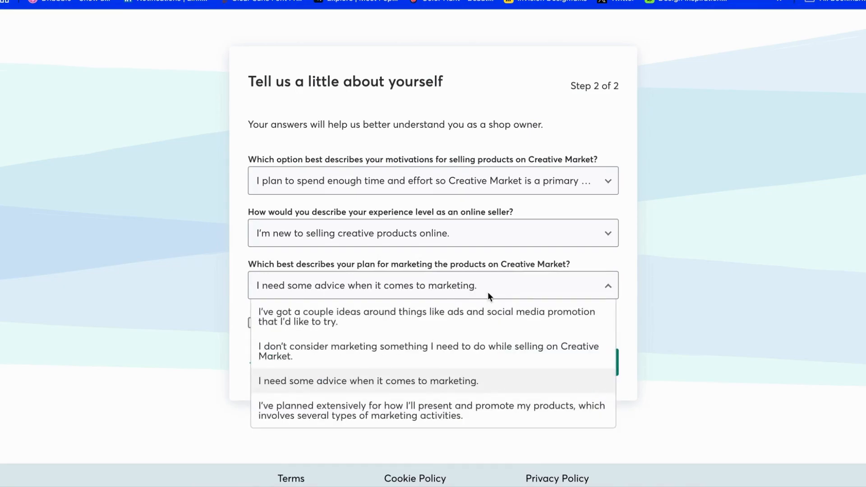
{"action": "left_click", "coordinate": [455, 320]}
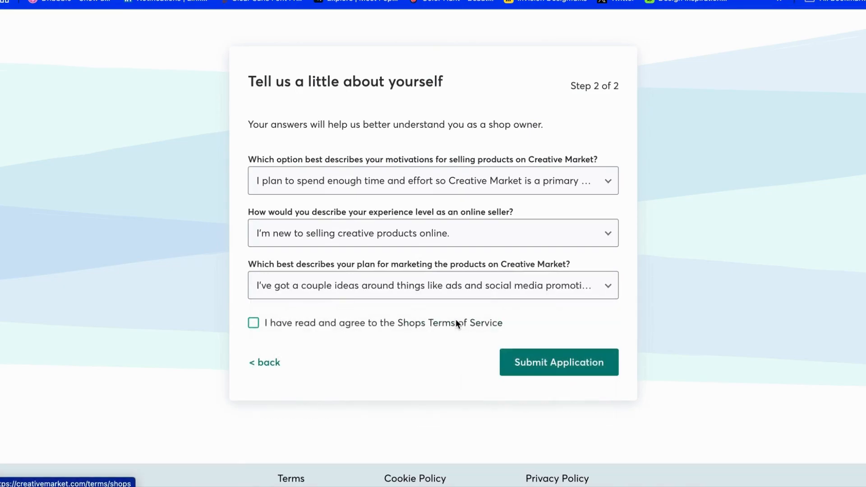
Step: Agree to the Shops Terms of Service and submit the shop application
{"action": "scroll", "coordinate": [254, 320], "scroll_direction": "down", "scroll_amount": 1}
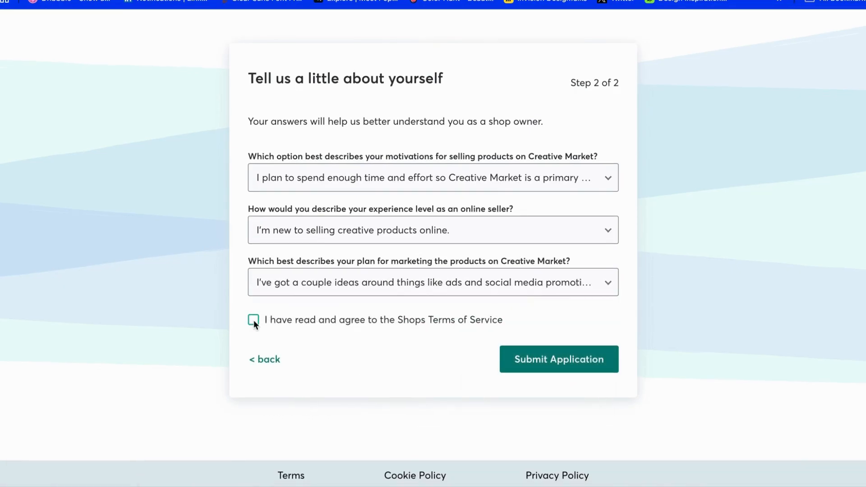
{"action": "left_click", "coordinate": [563, 368]}
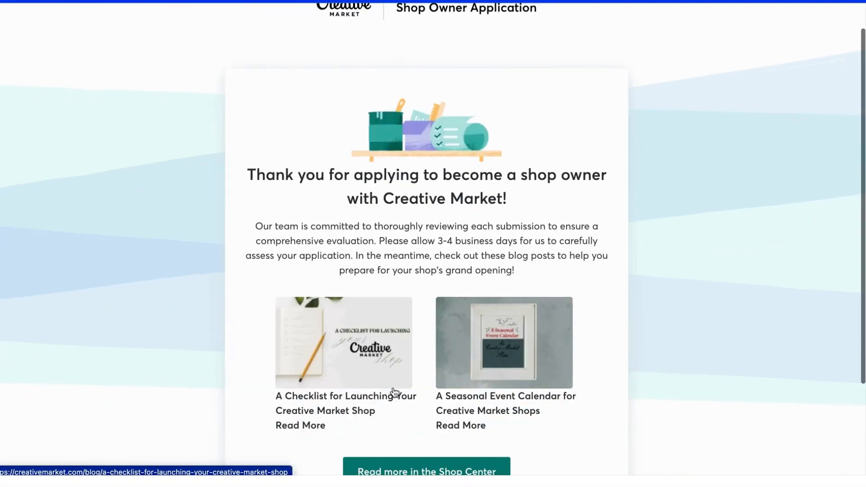
{"action": "scroll", "coordinate": [392, 446], "scroll_direction": "down", "scroll_amount": 2}
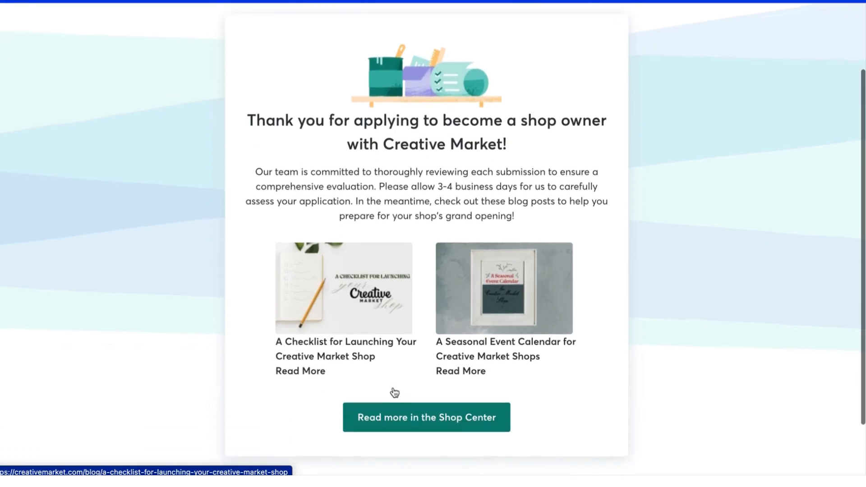
{"action": "scroll", "coordinate": [447, 367], "scroll_direction": "up", "scroll_amount": 1}
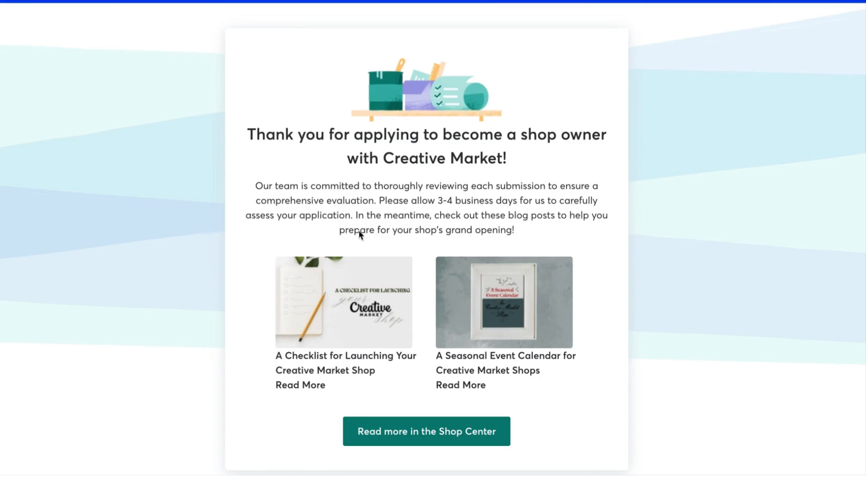
{"action": "scroll", "coordinate": [405, 253], "scroll_direction": "down", "scroll_amount": 1}
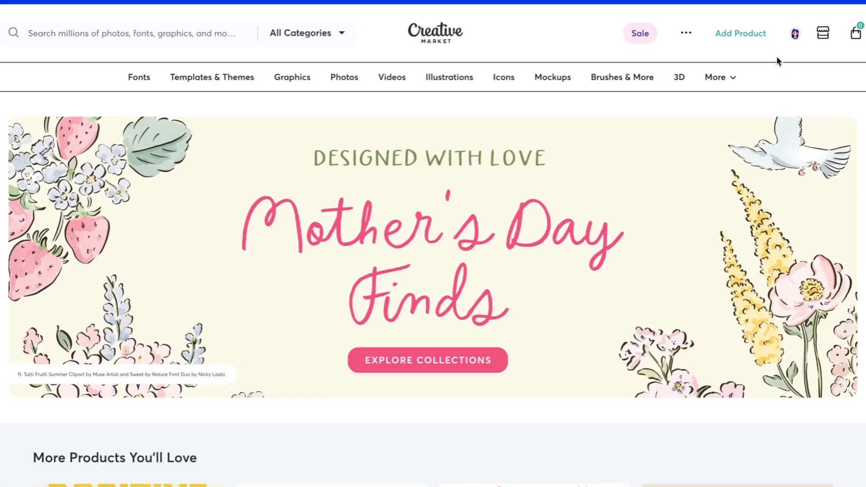
Step: Open the profile settings from the account's profile page and review the personal and social profile fields
{"action": "left_click", "coordinate": [795, 40]}
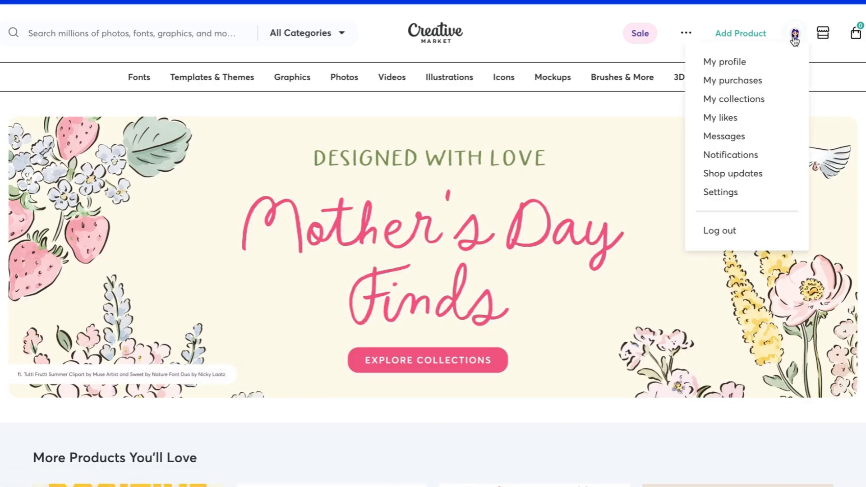
{"action": "left_click", "coordinate": [759, 65]}
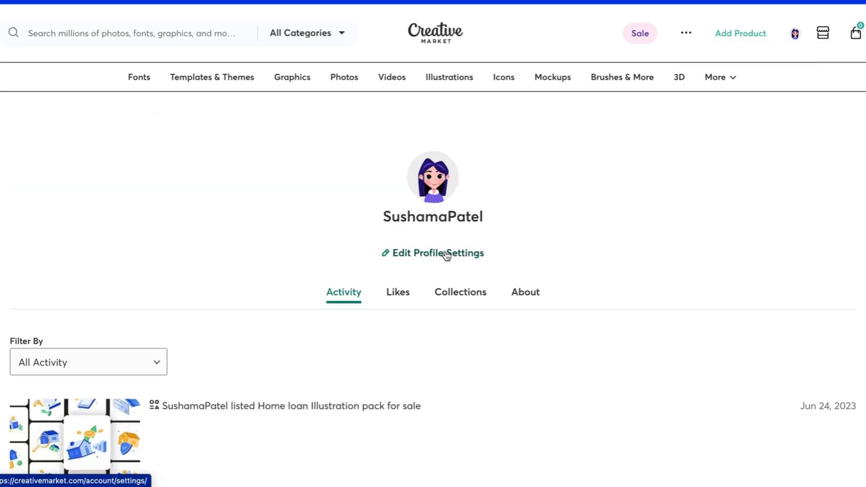
{"action": "left_click", "coordinate": [446, 256]}
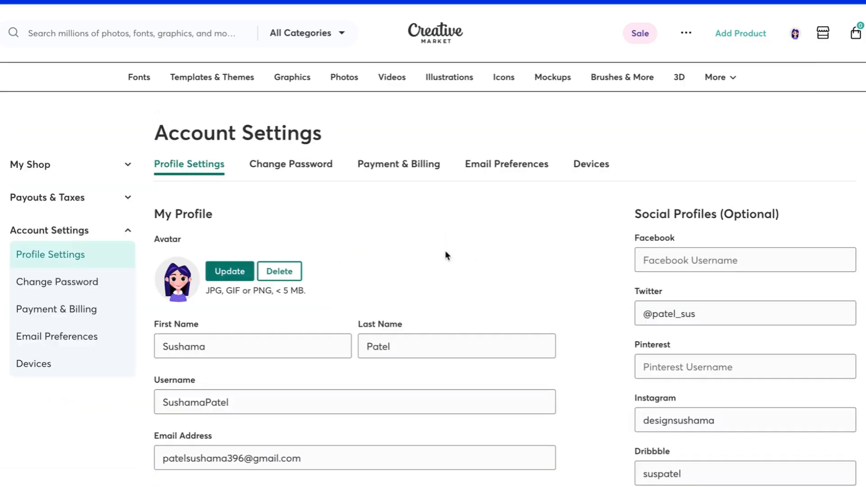
{"action": "scroll", "coordinate": [446, 256], "scroll_direction": "down", "scroll_amount": 1}
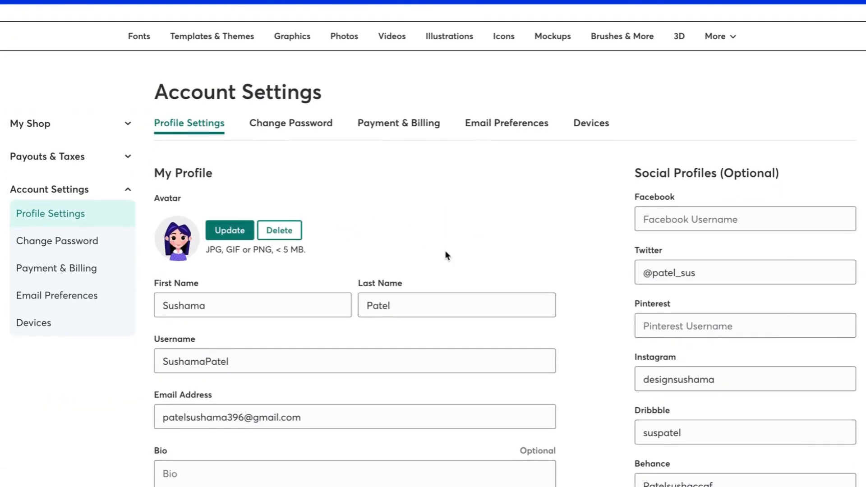
{"action": "scroll", "coordinate": [630, 269], "scroll_direction": "down", "scroll_amount": 2}
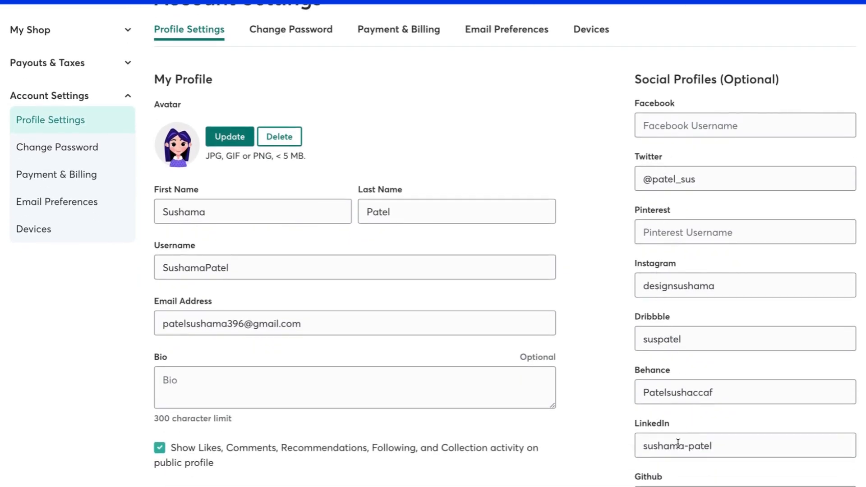
Step: Set the optional profession to Illustrator in the Additional Information section of the profile settings
{"action": "scroll", "coordinate": [679, 437], "scroll_direction": "down", "scroll_amount": 1}
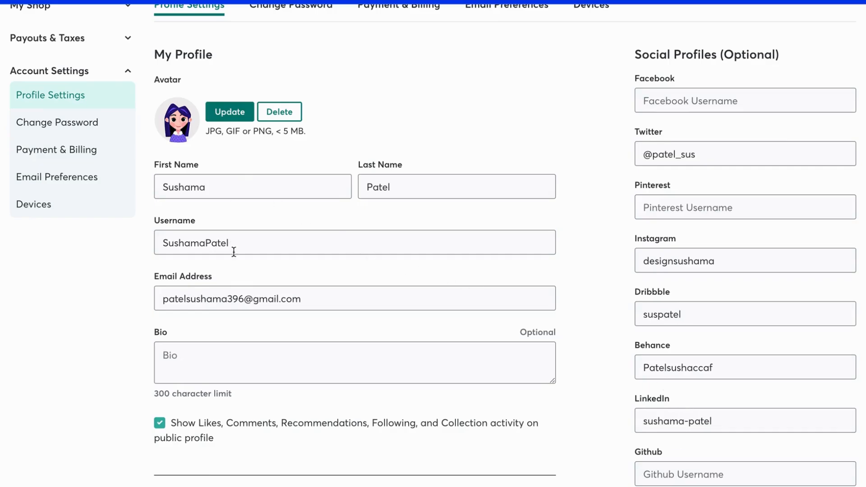
{"action": "scroll", "coordinate": [216, 356], "scroll_direction": "down", "scroll_amount": 1}
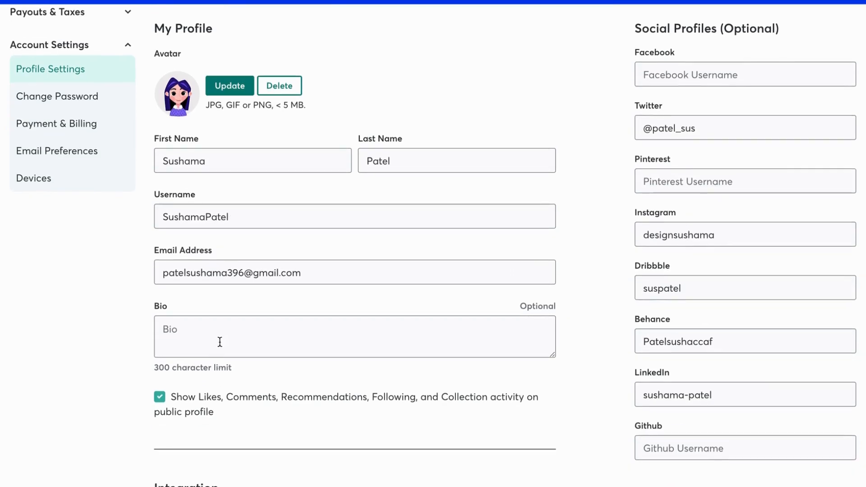
{"action": "scroll", "coordinate": [362, 258], "scroll_direction": "down", "scroll_amount": 10}
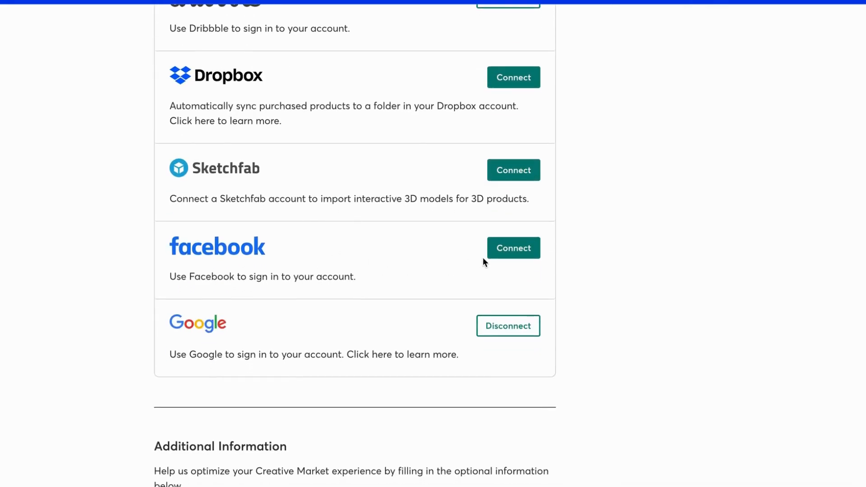
{"action": "scroll", "coordinate": [441, 256], "scroll_direction": "down", "scroll_amount": 4}
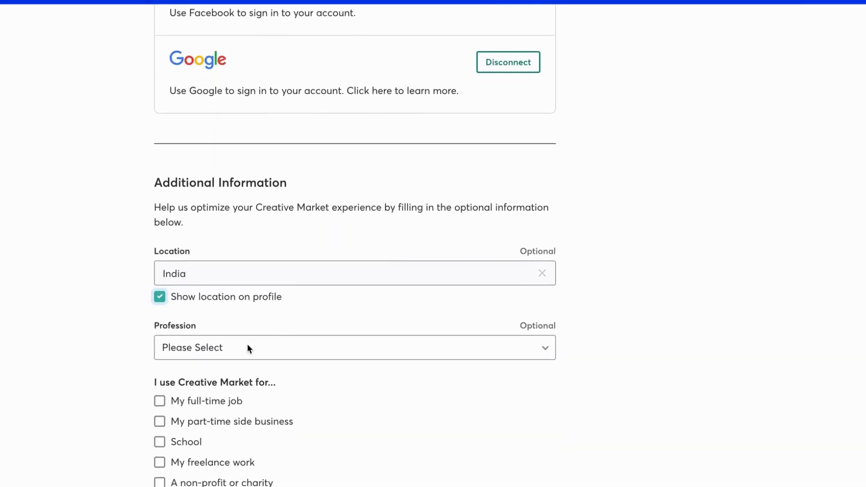
{"action": "left_click", "coordinate": [247, 348]}
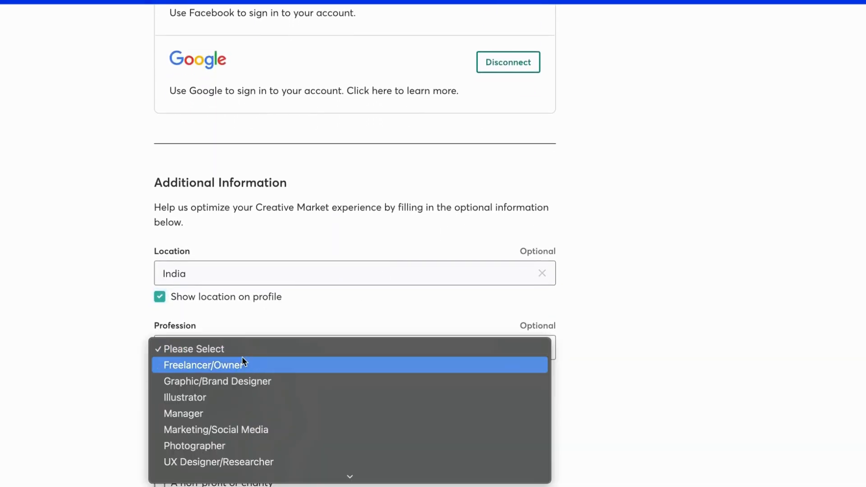
{"action": "left_click", "coordinate": [219, 395]}
Step: Mark Creative Market use as a part-time side business, answer Yes to speaking about improvements, and save the settings
{"action": "scroll", "coordinate": [219, 394], "scroll_direction": "down", "scroll_amount": 3}
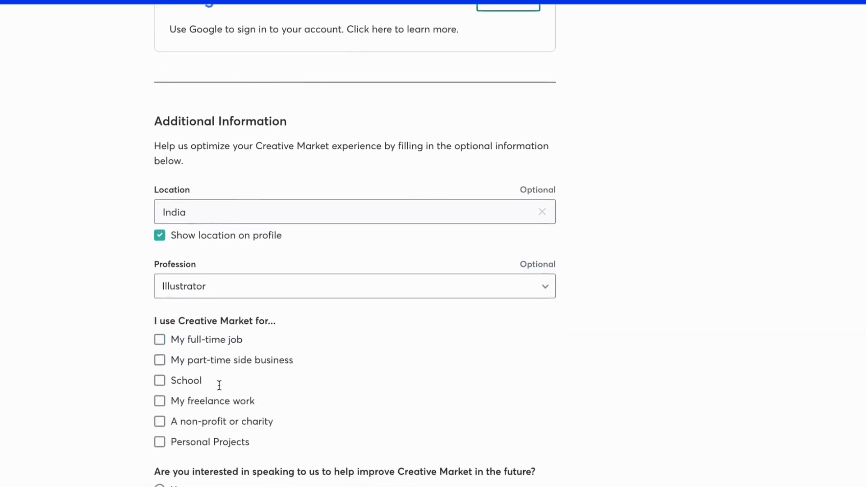
{"action": "left_click", "coordinate": [160, 294]}
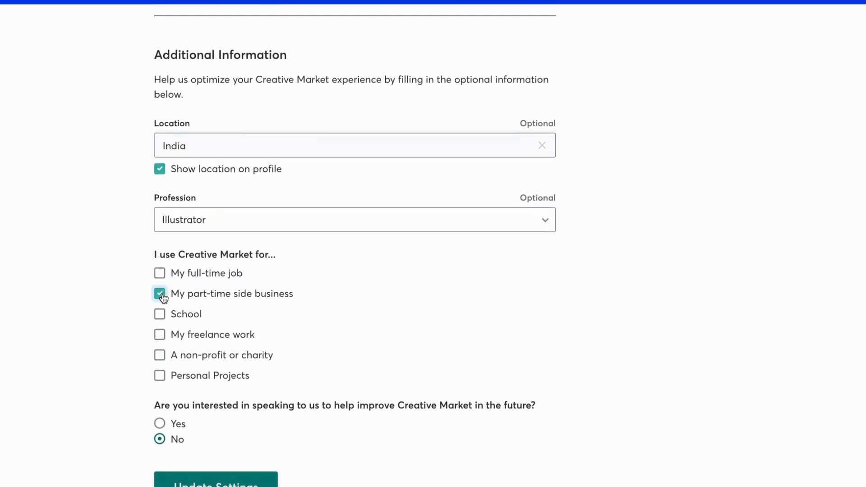
{"action": "left_click", "coordinate": [159, 423]}
{"action": "scroll", "coordinate": [160, 423], "scroll_direction": "down", "scroll_amount": 1}
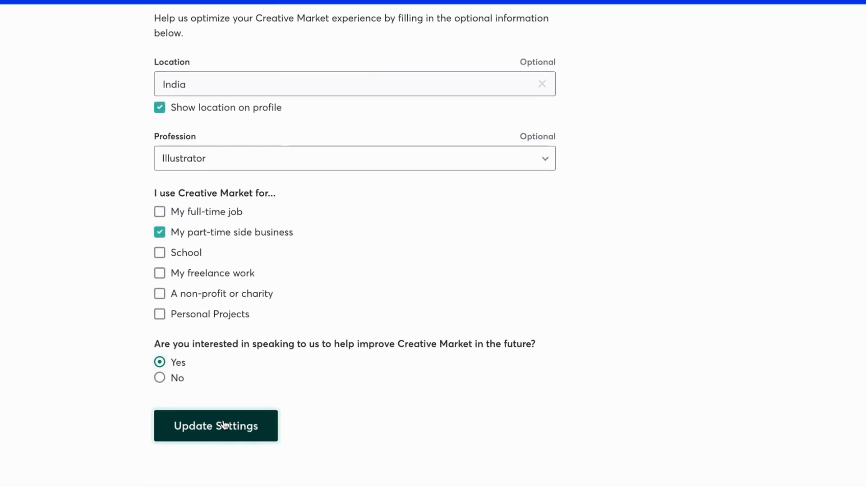
{"action": "left_click", "coordinate": [224, 425]}
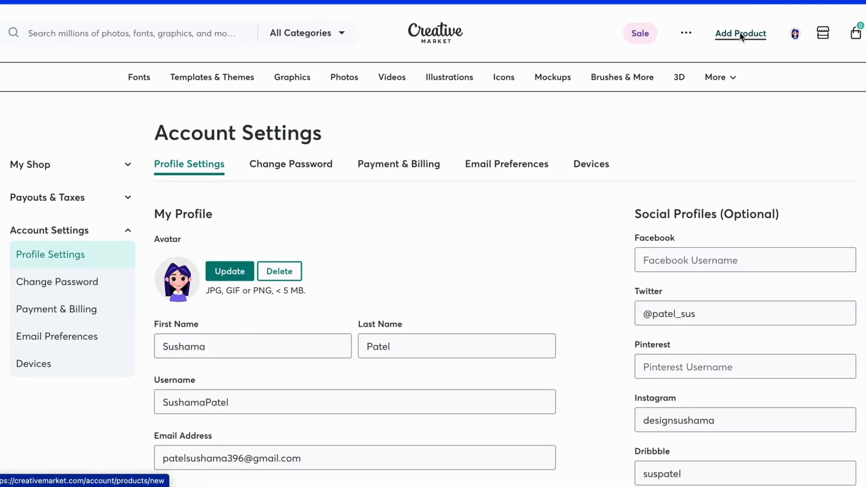
Step: Start a new product listing and title it "Team Work Related illustration set"
{"action": "left_click", "coordinate": [740, 34]}
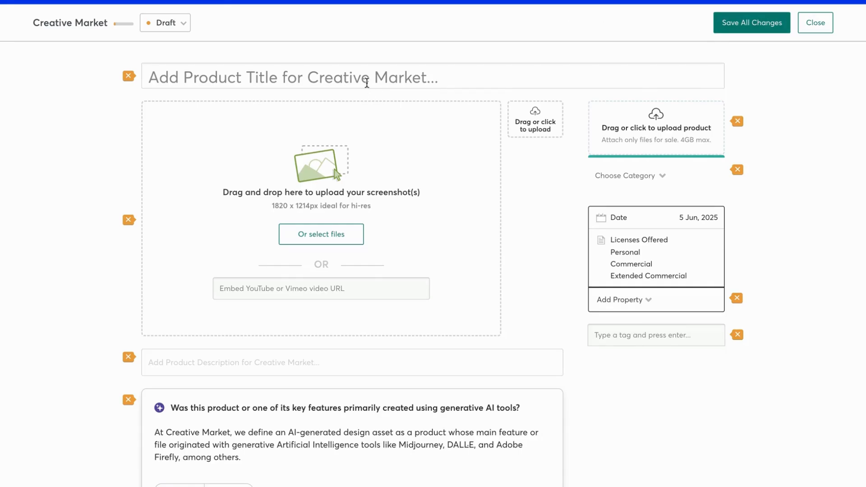
{"action": "key", "text": "Caps_Lock"}
{"action": "type", "text": "Woek"}
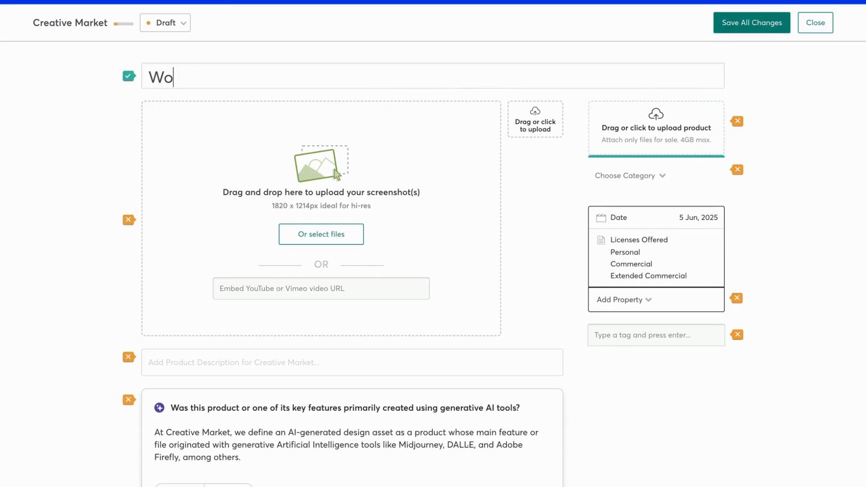
{"action": "key", "text": "BackSpace"}
{"action": "key", "text": "BackSpace"}
{"action": "type", "text": "rk Related"}
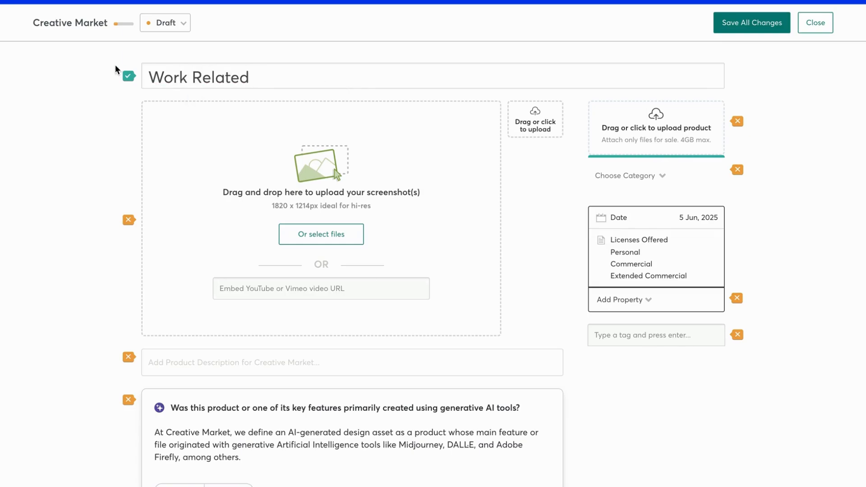
{"action": "left_click", "coordinate": [150, 78]}
{"action": "type", "text": "Team"}
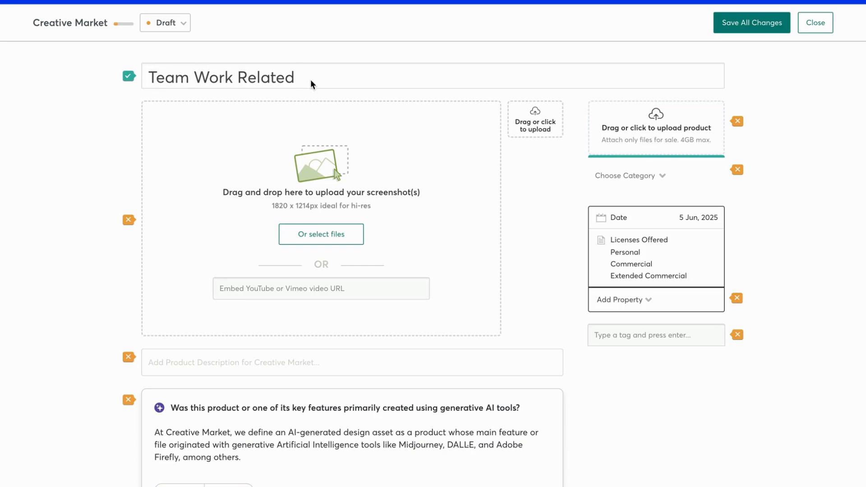
{"action": "type", "text": "illustration set"}
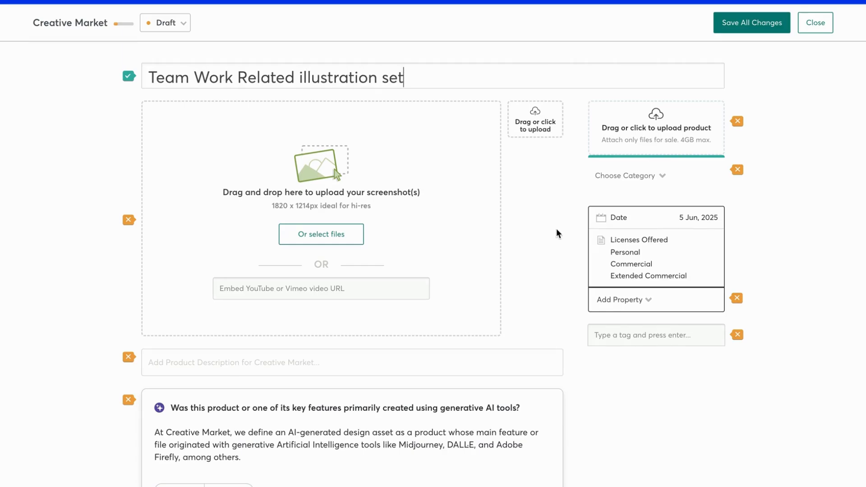
Step: Upload the "6 Work Related Illustrations" cover, creative-.png and creative-3.png from the Desktop as product screenshots, and preview the cover
{"action": "left_click", "coordinate": [318, 244]}
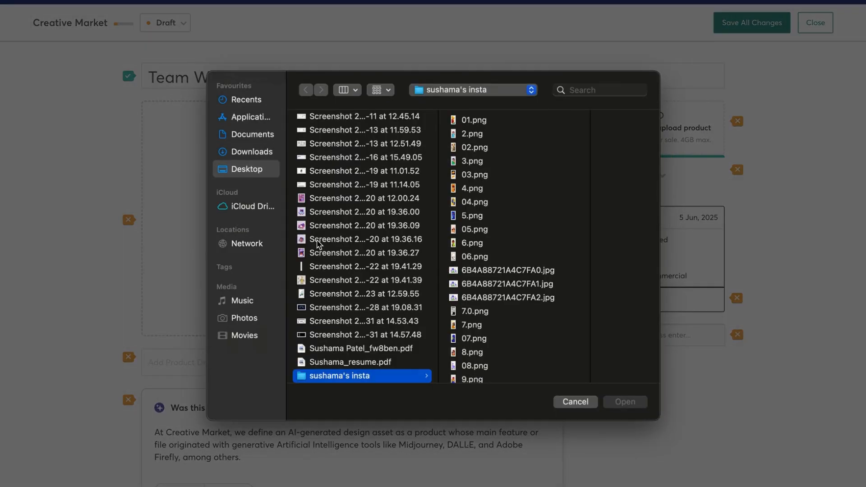
{"action": "scroll", "coordinate": [319, 243], "scroll_direction": "up", "scroll_amount": 10}
{"action": "left_click", "coordinate": [336, 327]}
{"action": "left_click", "coordinate": [613, 401]}
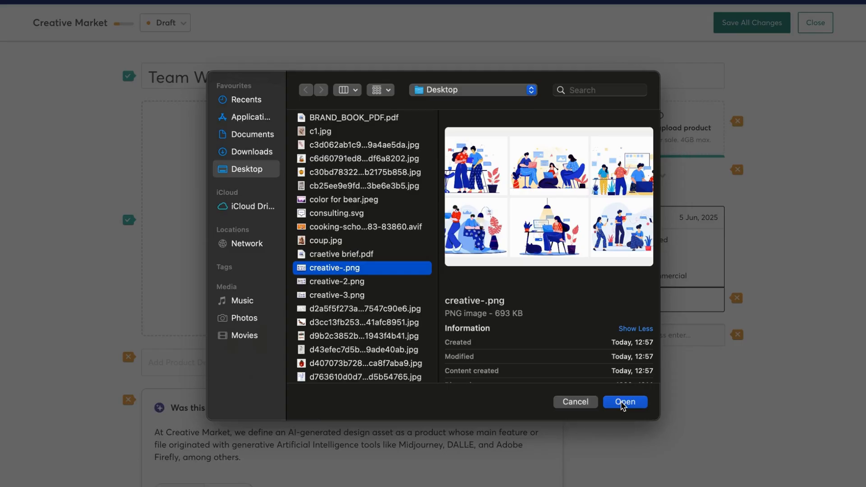
{"action": "left_click", "coordinate": [624, 401]}
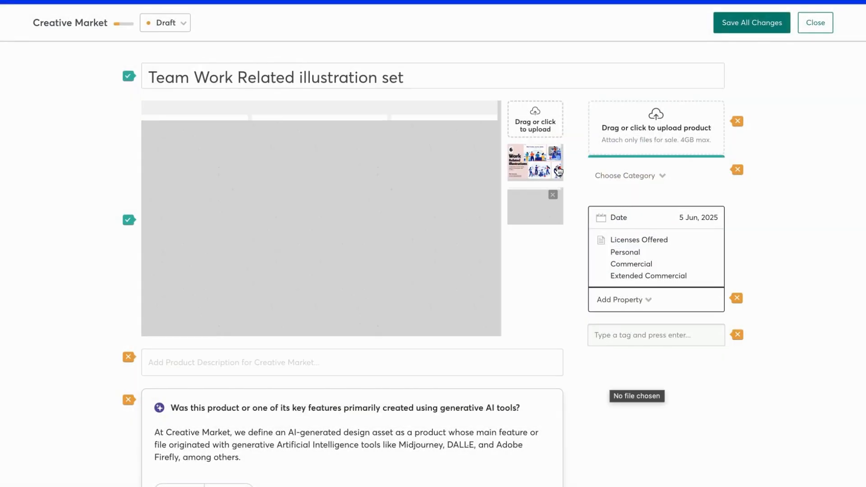
{"action": "left_click", "coordinate": [545, 129]}
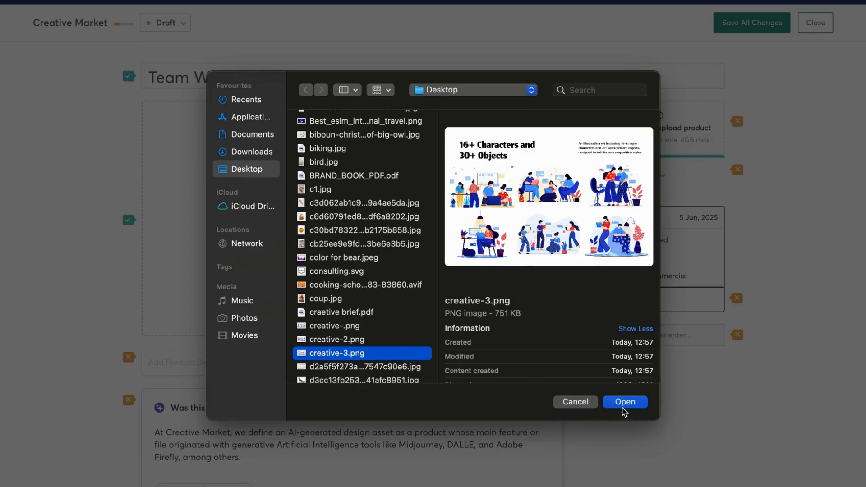
{"action": "left_click", "coordinate": [625, 402]}
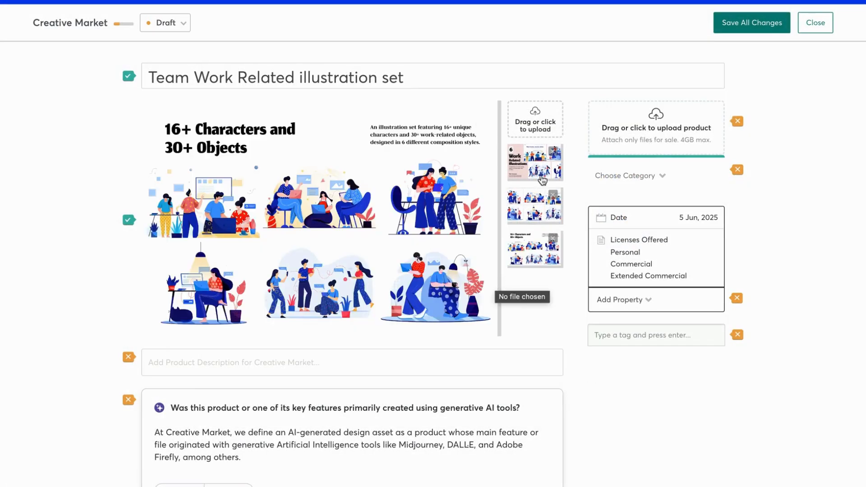
{"action": "left_click", "coordinate": [542, 175]}
Step: Answer No to the generative AI question and add a description paragraph covering the 6 workplace concepts, 16+ characters, 30+ objects and editable files
{"action": "scroll", "coordinate": [446, 371], "scroll_direction": "down", "scroll_amount": 1}
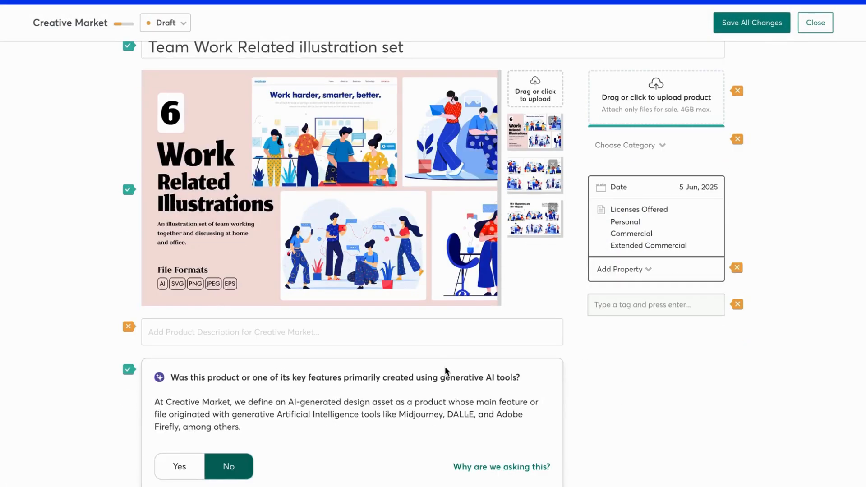
{"action": "left_click", "coordinate": [366, 340]}
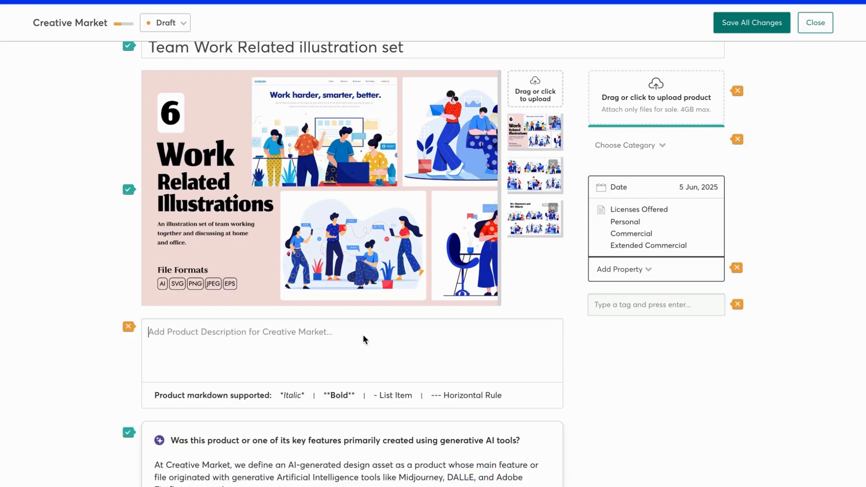
{"action": "type", "text": "This illustration set includes 6 unique concepts related to workplace, working, and teamwork. You'll get 16+ diverse characters and 30+ work-related objects arranged in 6 different compositions. The files are fully editable, so you can easily customize and rearrange each concept using the characters and objects provided."}
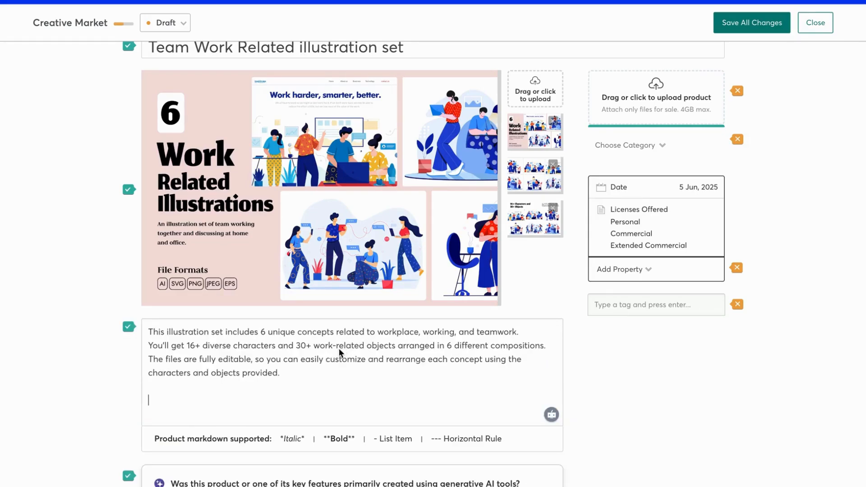
Step: Add a numbered list to the description: Fully scalable and Editable; Compatible with Ai, Figma, XD; High quality vector files; 100% Vector files
{"action": "type", "text": "1"}
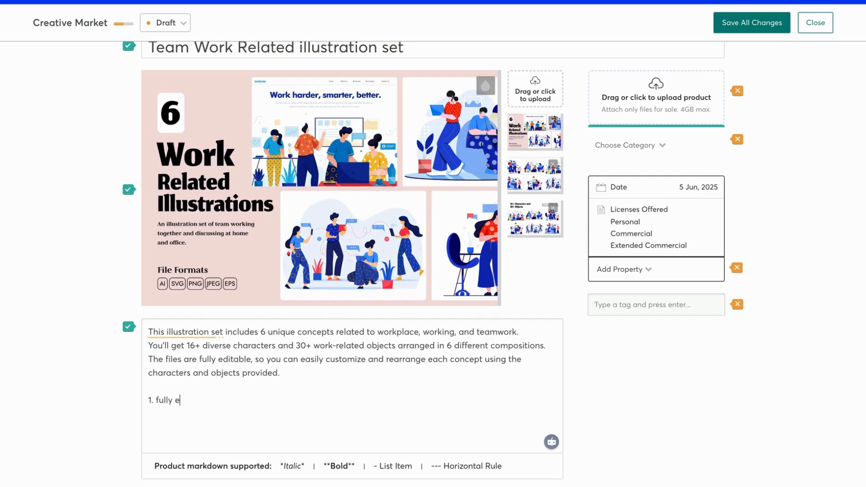
{"action": "type", "text": ". fully scalabl"}
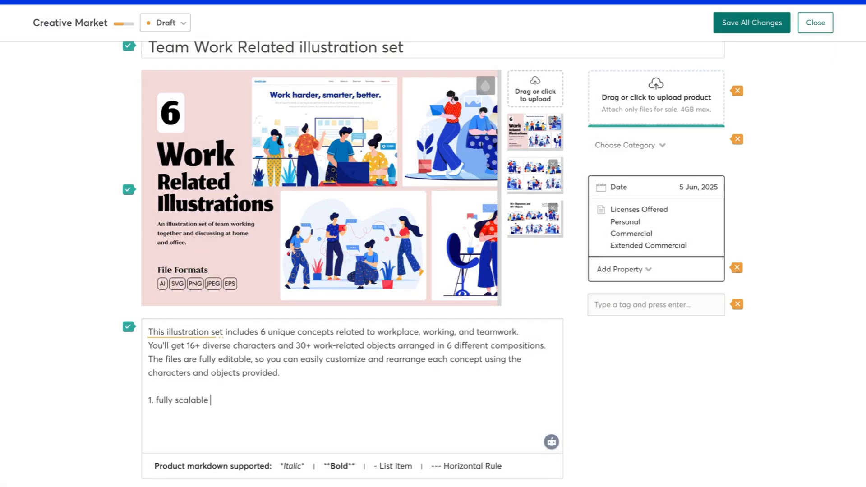
{"action": "key", "text": "Return"}
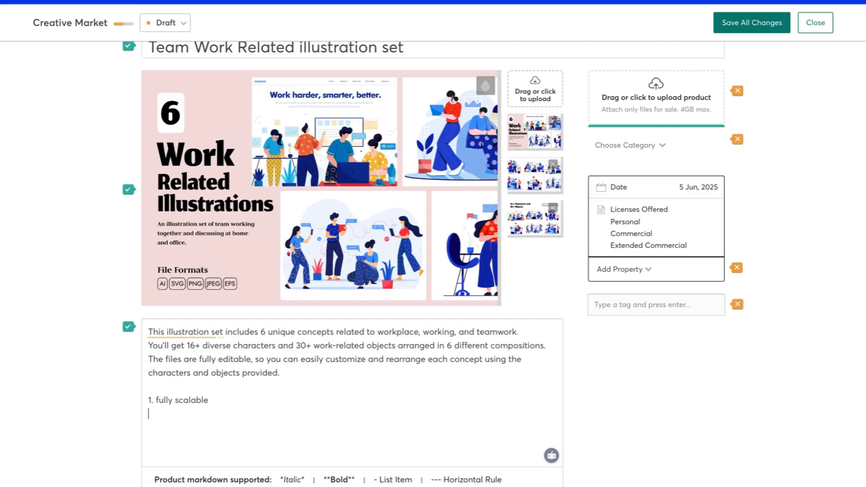
{"action": "type", "text": "2. campatible wit"}
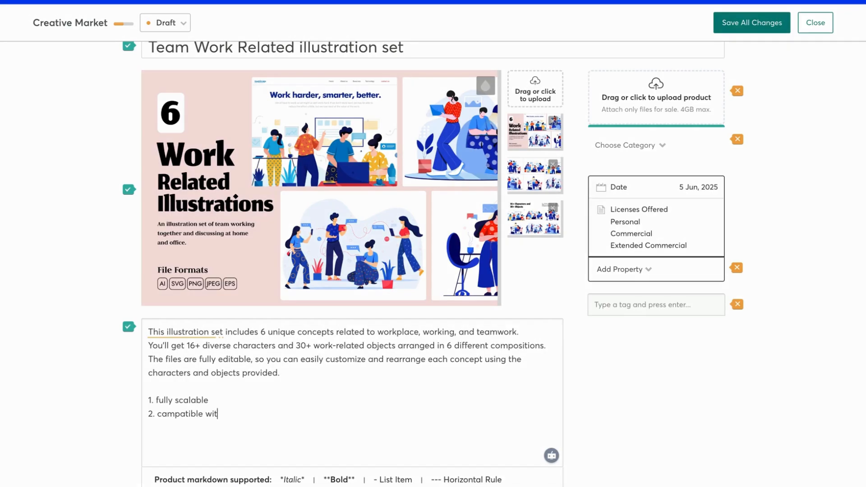
{"action": "type", "text": "h Ai, "}
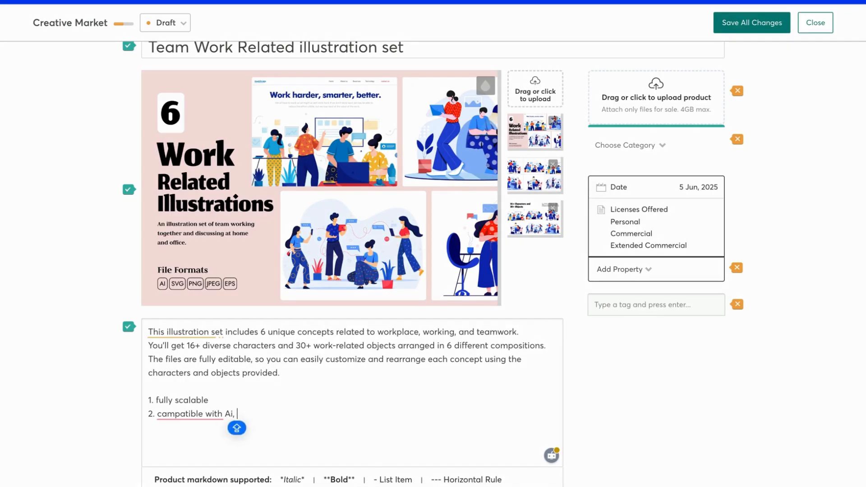
{"action": "type", "text": "Figma, XD"}
{"action": "key", "text": "Return"}
{"action": "type", "text": "3. high"}
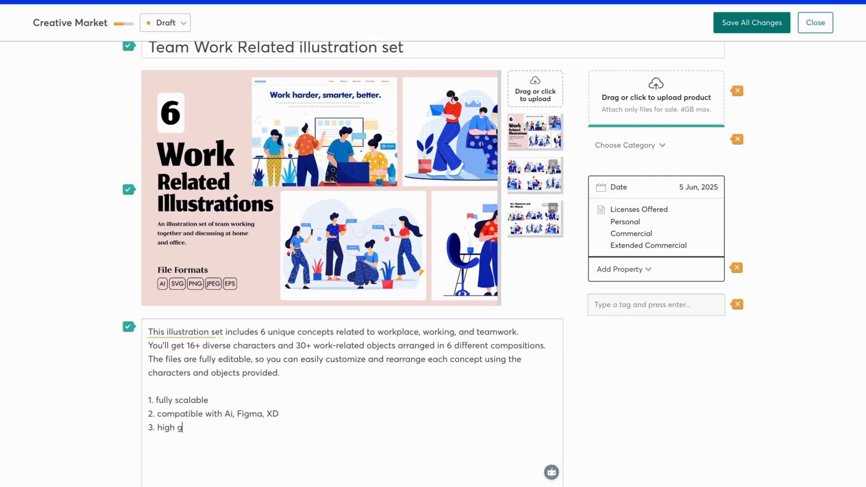
{"action": "type", "text": " quality vector files"}
{"action": "key", "text": "Return"}
{"action": "type", "text": "4. 100"}
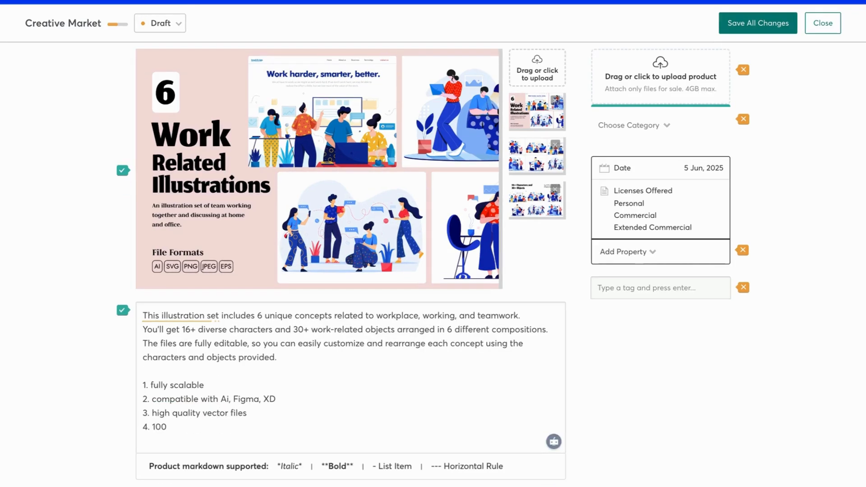
{"action": "type", "text": "% Vector files"}
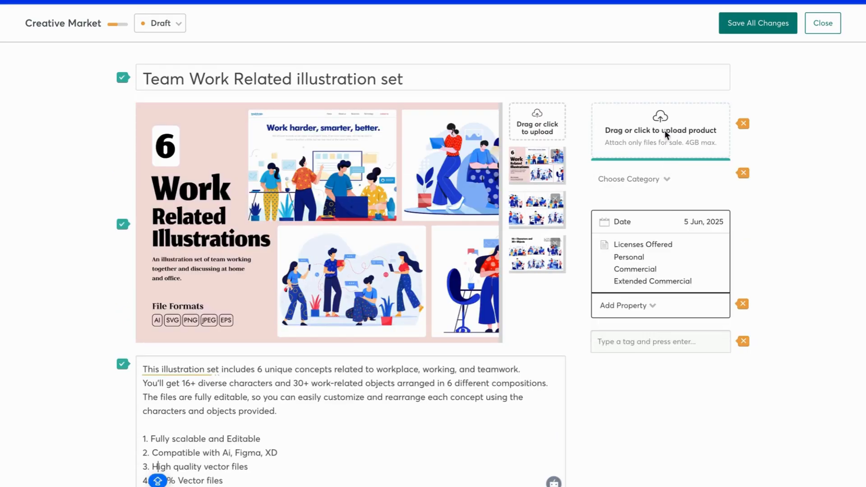
Step: Upload work related illustrations.zip as the product file and set the product category to Illustrations
{"action": "left_click", "coordinate": [663, 121]}
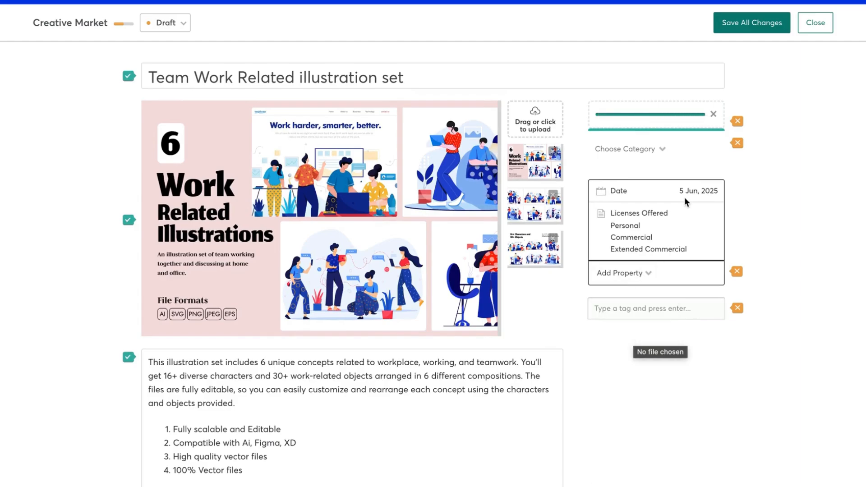
{"action": "left_click", "coordinate": [663, 173]}
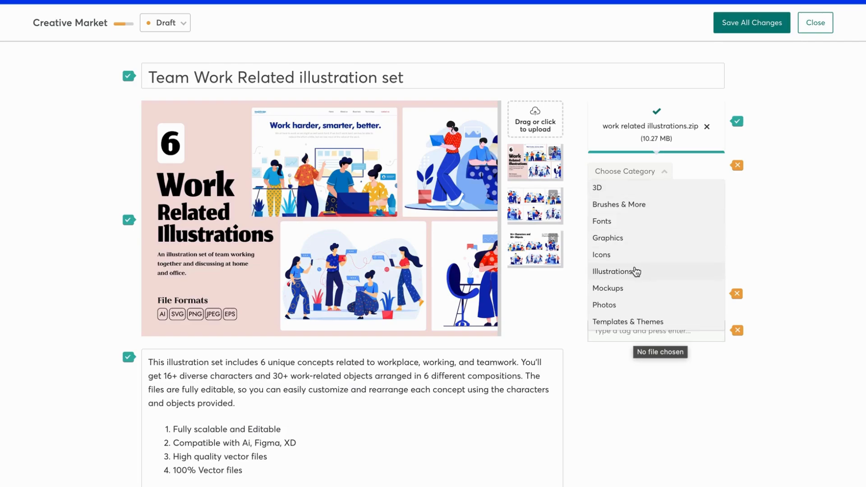
{"action": "left_click", "coordinate": [636, 272]}
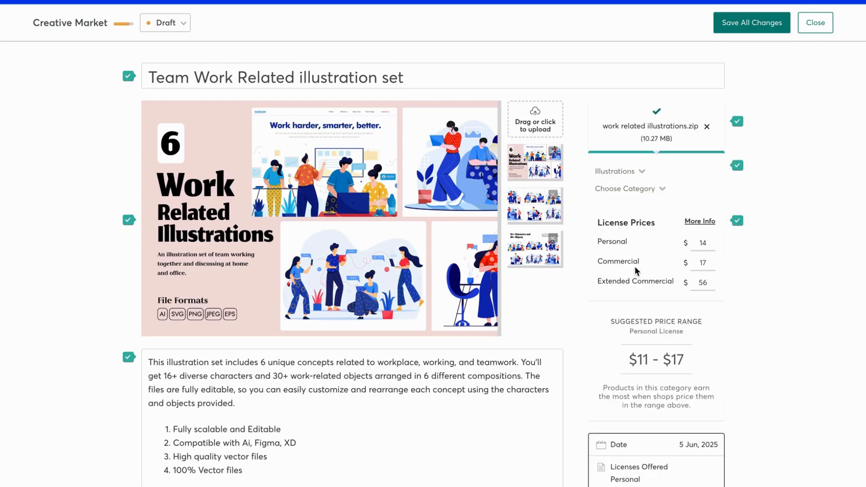
Step: Add the Vector and DPI properties to the product and set the resolution to 150 DPI
{"action": "scroll", "coordinate": [636, 270], "scroll_direction": "down", "scroll_amount": 4}
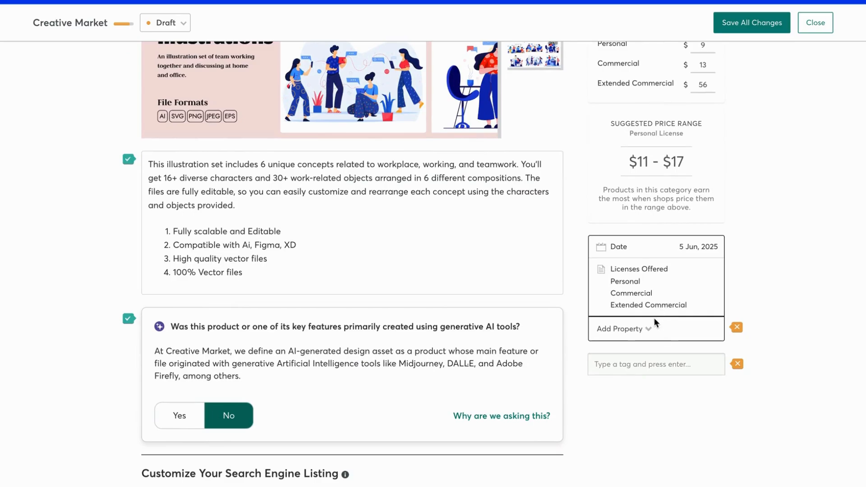
{"action": "left_click", "coordinate": [651, 331]}
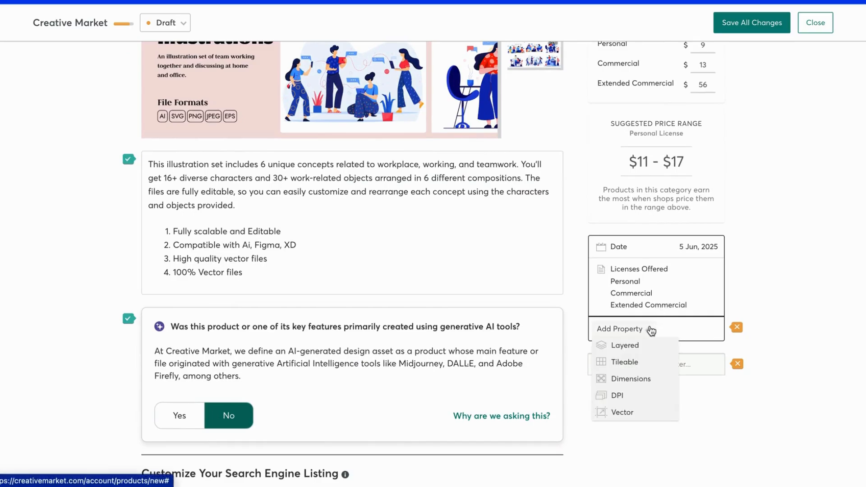
{"action": "left_click", "coordinate": [623, 412]}
{"action": "left_click", "coordinate": [624, 415]}
{"action": "double_click", "coordinate": [698, 328]}
{"action": "type", "text": "150"}
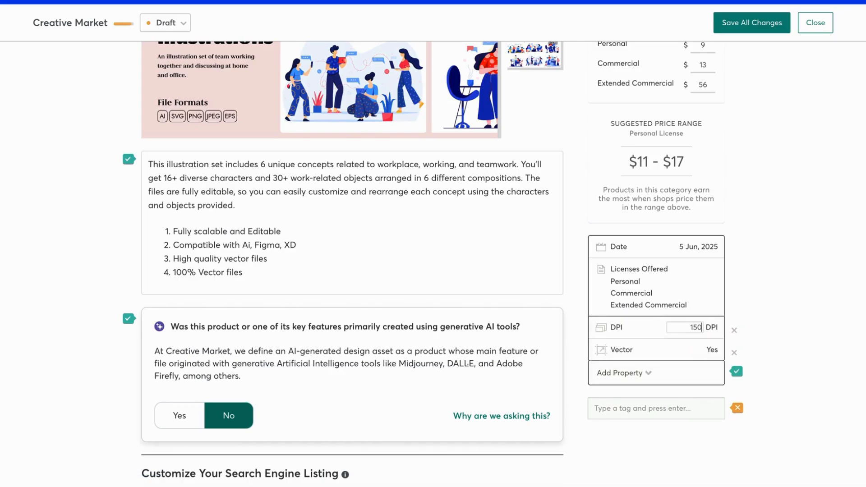
Step: Add the tags "vector illustration" and "work" to the product
{"action": "left_click", "coordinate": [649, 407]}
{"action": "type", "text": "Vector"}
{"action": "left_click", "coordinate": [653, 397]}
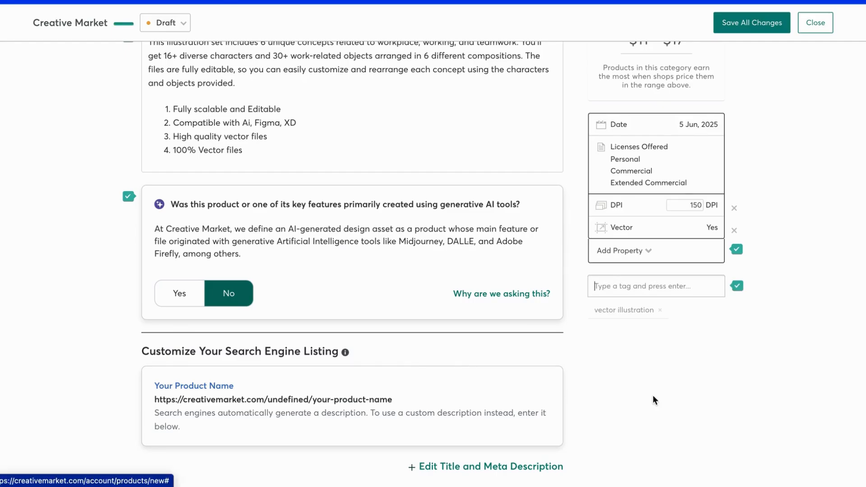
{"action": "type", "text": "work"}
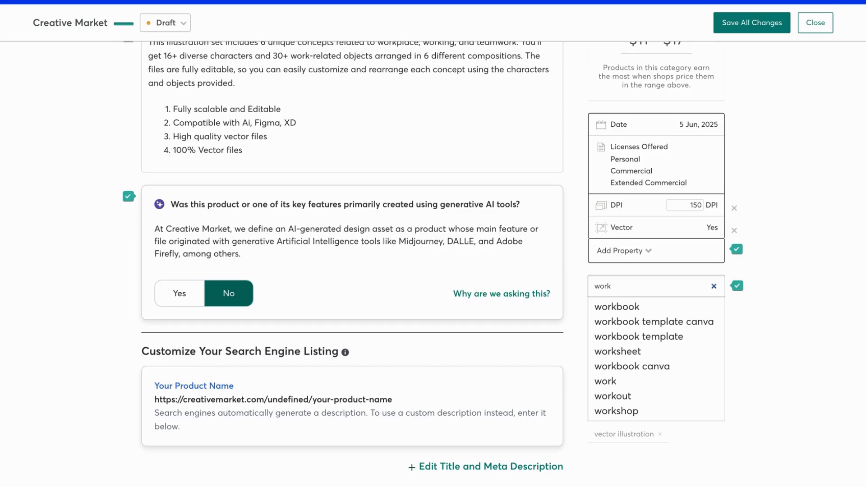
{"action": "left_click", "coordinate": [622, 381]}
{"action": "type", "text": "w"}
{"action": "key", "text": "BackSpace"}
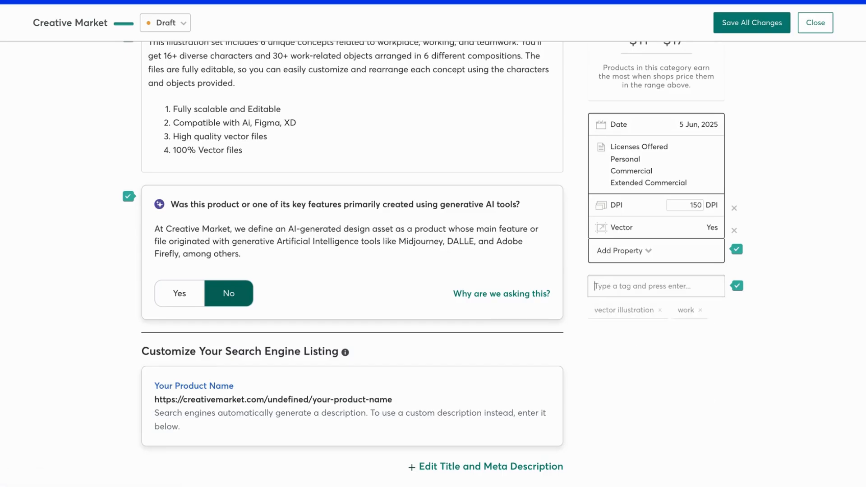
Step: Add the suggested tags "teamwork", "workplace" and "characters" to the product
{"action": "type", "text": "team"}
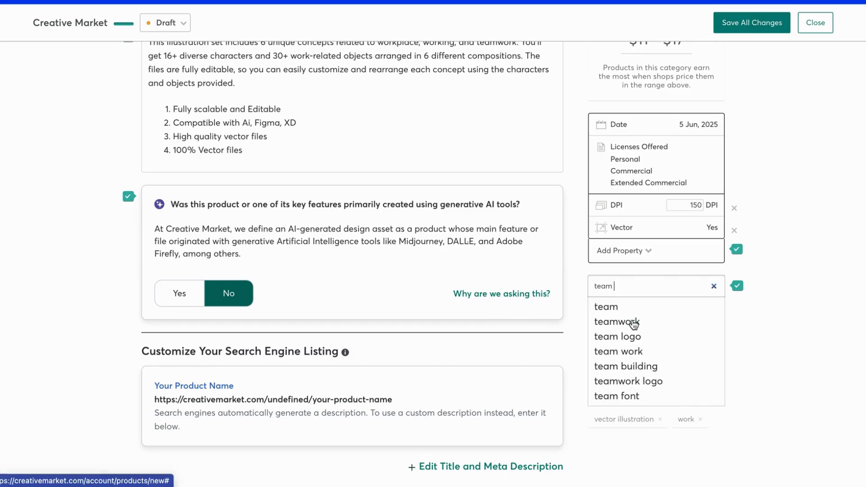
{"action": "left_click", "coordinate": [632, 322]}
{"action": "type", "text": "workpla"}
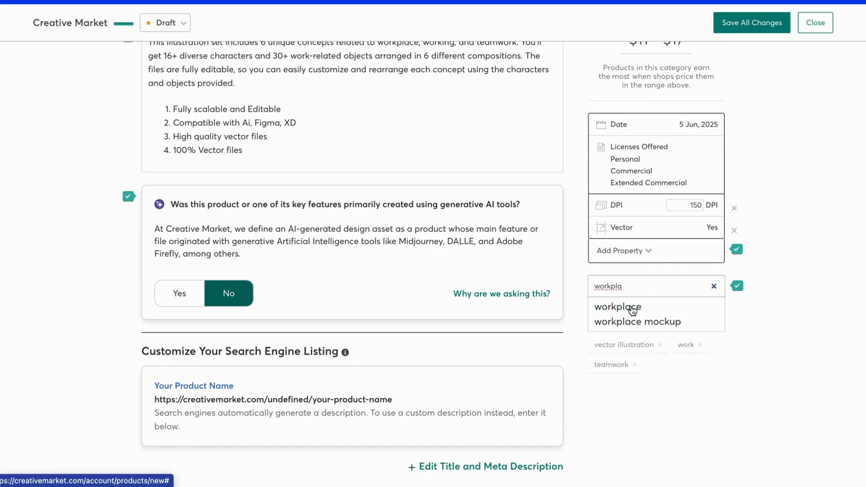
{"action": "left_click", "coordinate": [632, 309]}
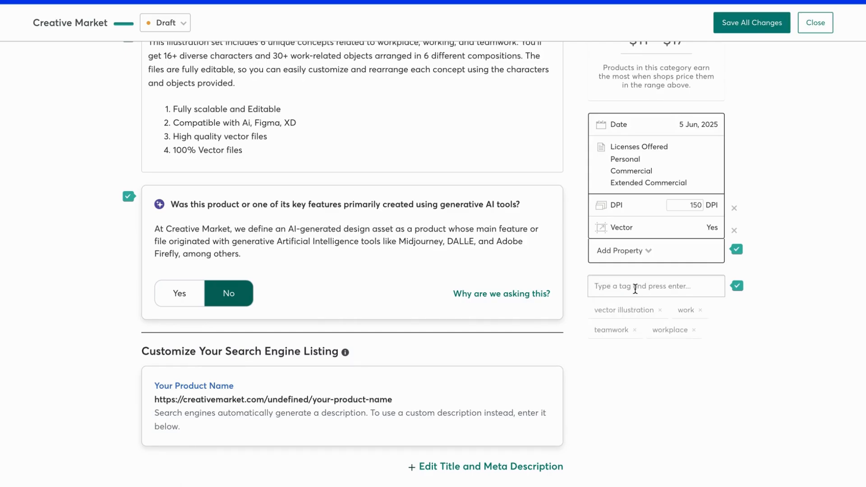
{"action": "type", "text": "work"}
{"action": "key", "text": "BackSpace"}
{"action": "key", "text": "BackSpace"}
{"action": "key", "text": "BackSpace"}
{"action": "key", "text": "BackSpace"}
{"action": "type", "text": "char"}
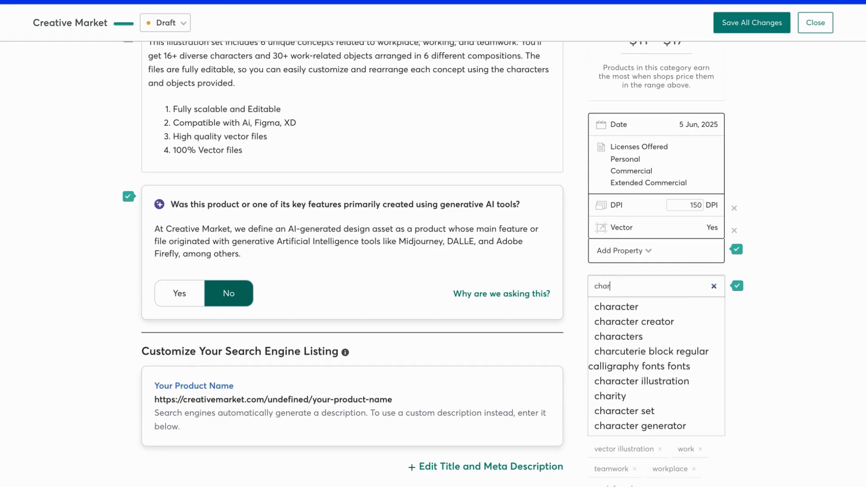
{"action": "left_click", "coordinate": [633, 337]}
Step: Save the product listing, set its status to Live and save all changes again
{"action": "scroll", "coordinate": [317, 401], "scroll_direction": "up", "scroll_amount": 7}
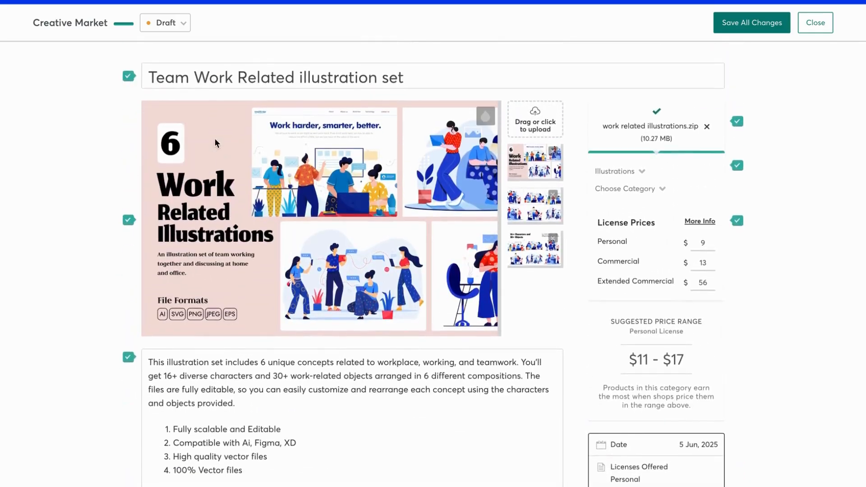
{"action": "left_click", "coordinate": [171, 27]}
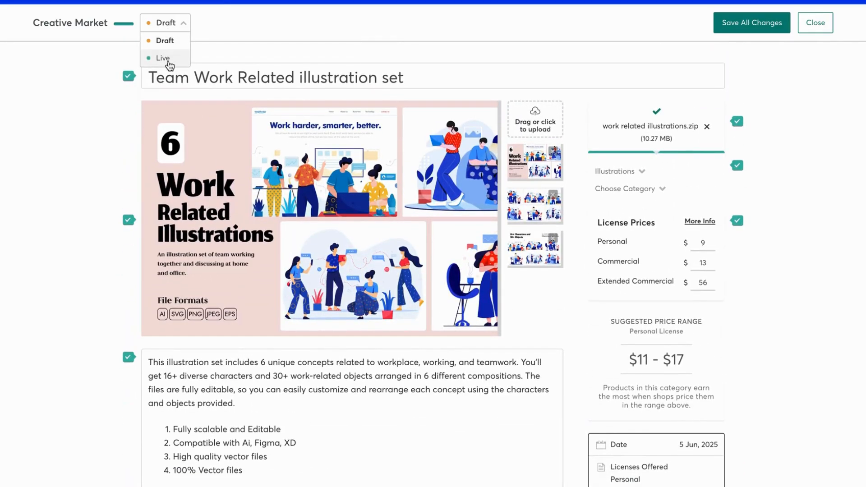
{"action": "scroll", "coordinate": [572, 209], "scroll_direction": "down", "scroll_amount": 2}
{"action": "left_click", "coordinate": [752, 23]}
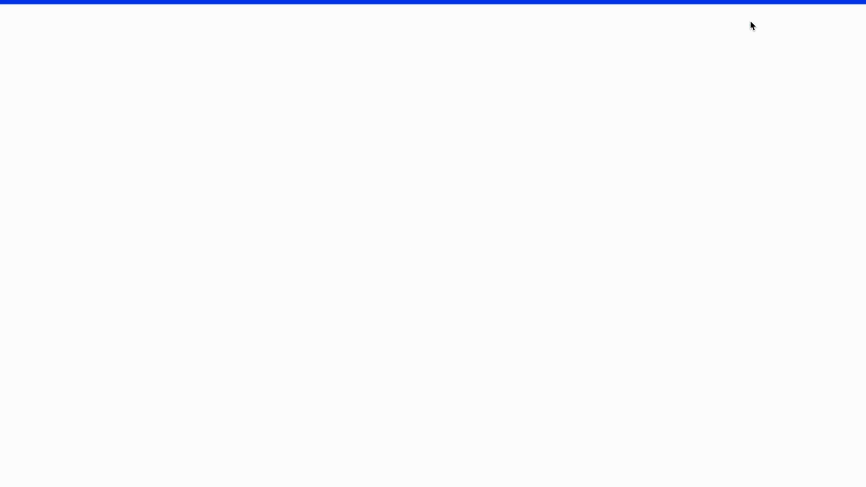
{"action": "left_click", "coordinate": [184, 25]}
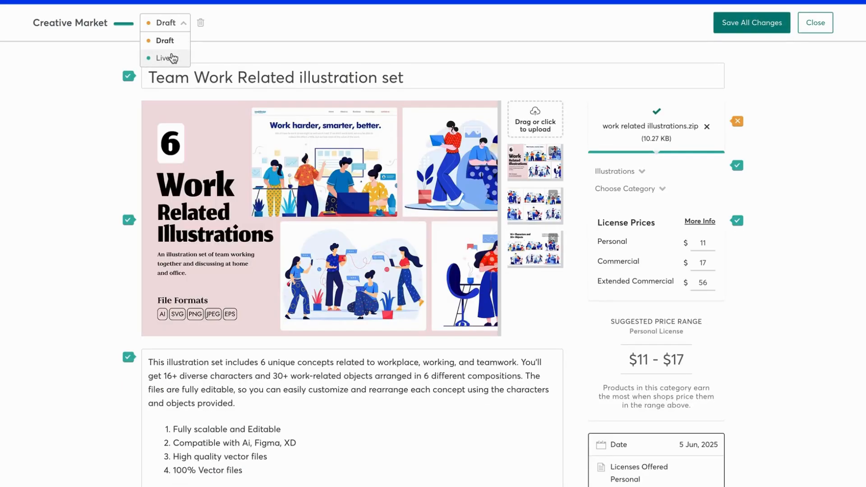
{"action": "left_click", "coordinate": [173, 58]}
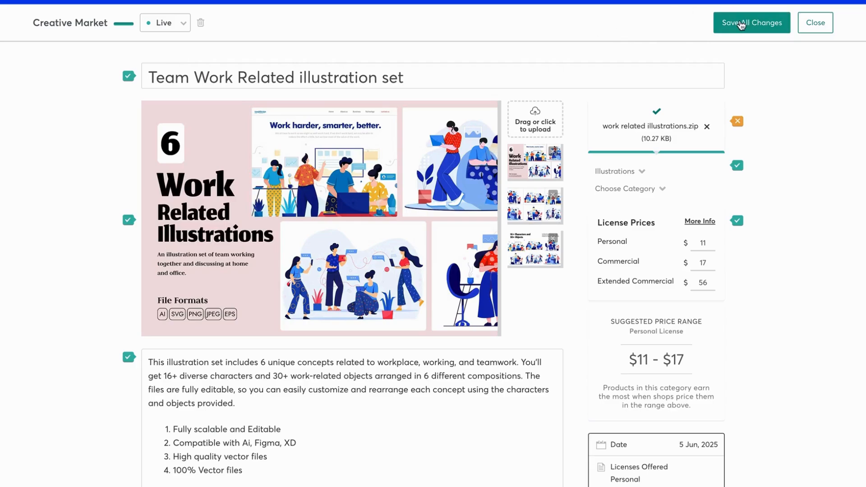
{"action": "left_click", "coordinate": [741, 24]}
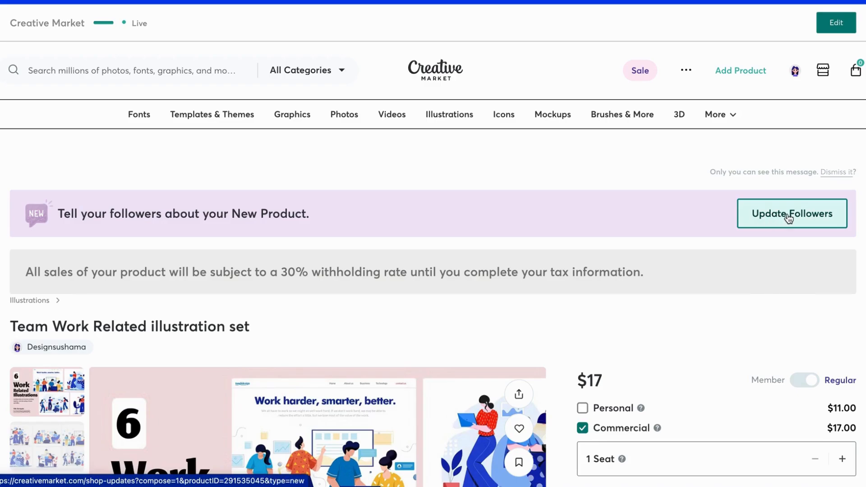
Step: Start a follower update for the new product, go through the Shop Updates introduction and follow all four suggested shops
{"action": "left_click", "coordinate": [788, 216]}
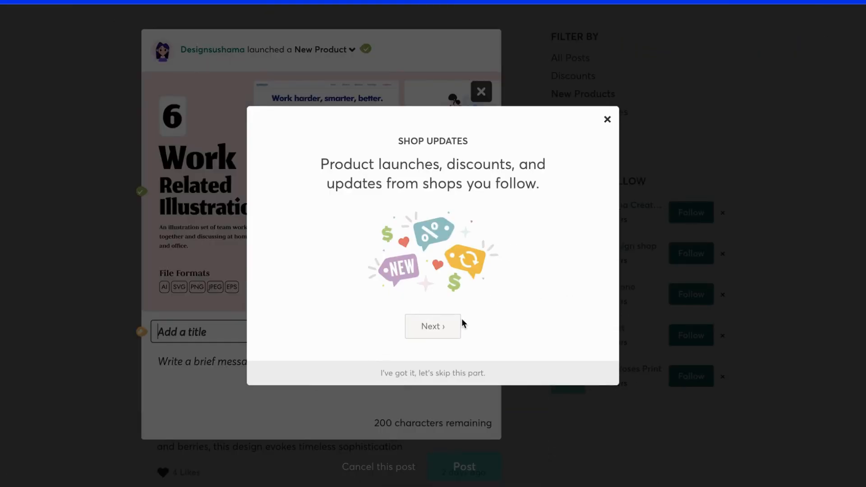
{"action": "left_click", "coordinate": [441, 328]}
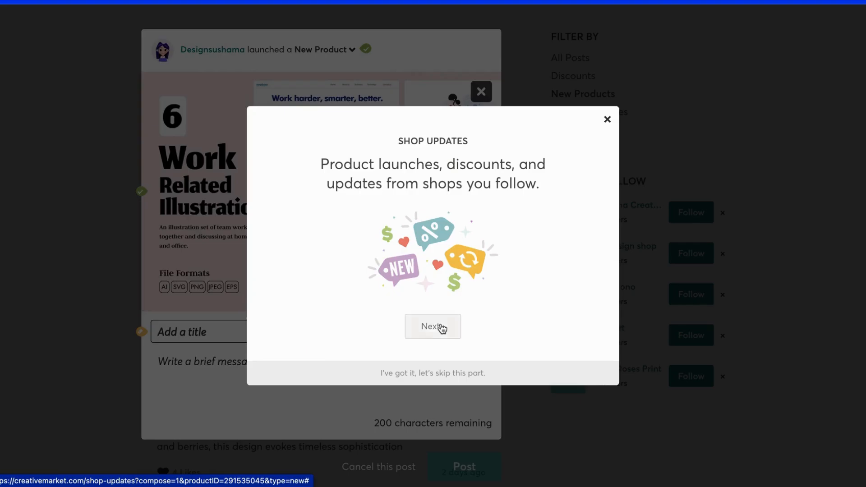
{"action": "left_click", "coordinate": [441, 328]}
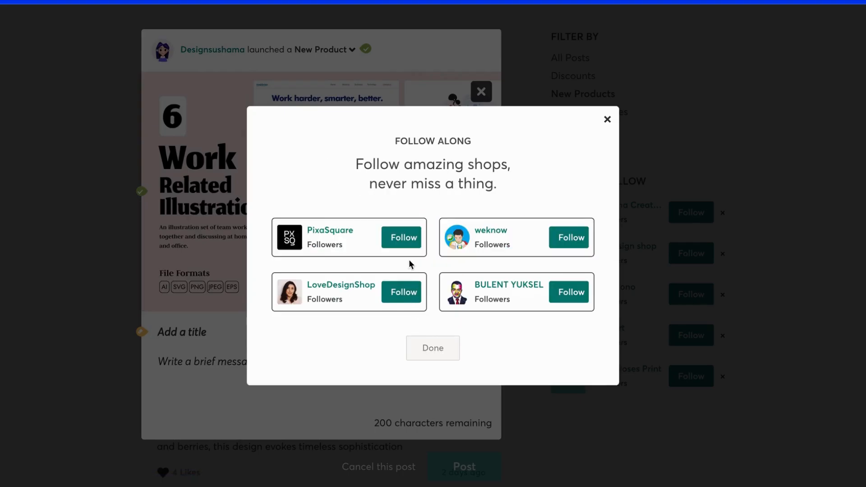
{"action": "left_click", "coordinate": [405, 237]}
{"action": "left_click", "coordinate": [402, 291]}
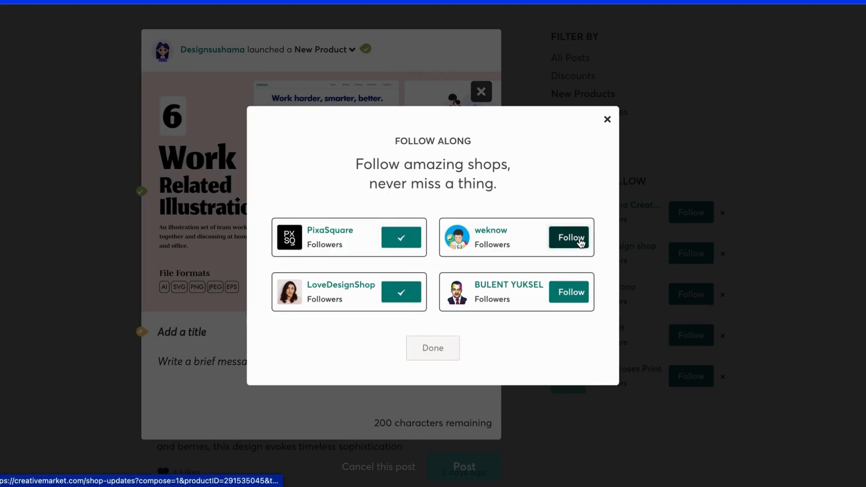
{"action": "left_click", "coordinate": [581, 242]}
{"action": "left_click", "coordinate": [572, 294]}
{"action": "left_click", "coordinate": [436, 350]}
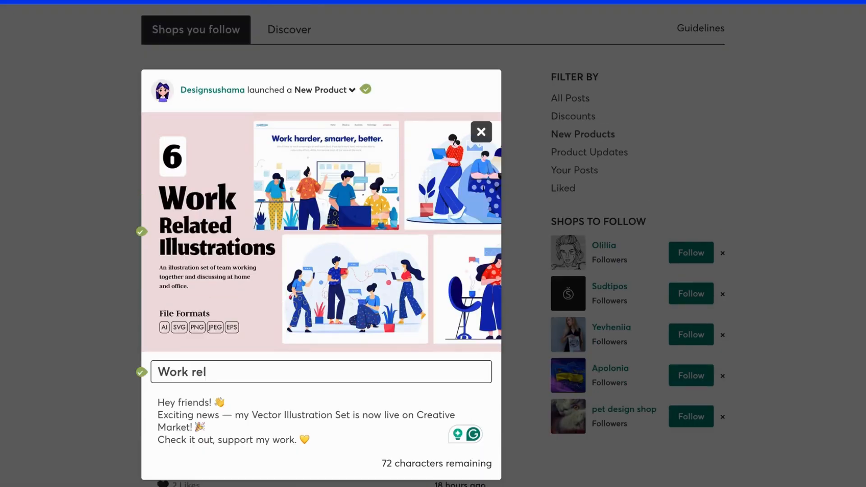
Step: Complete the update's title as "Work related illustration set" and post it to the followers
{"action": "type", "text": "ated illustration set"}
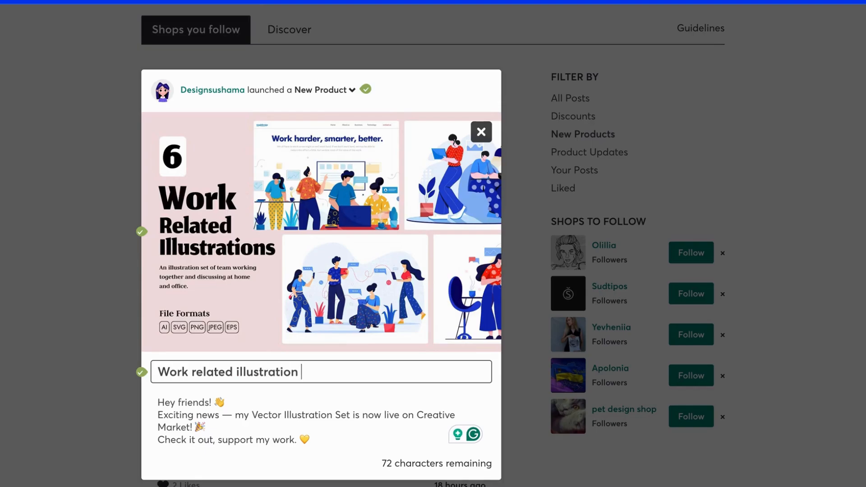
{"action": "scroll", "coordinate": [263, 359], "scroll_direction": "down", "scroll_amount": 1}
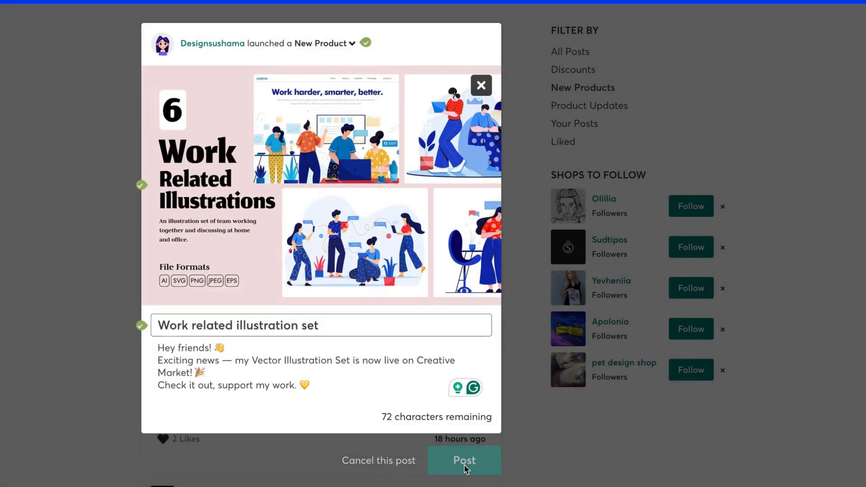
{"action": "left_click", "coordinate": [466, 469]}
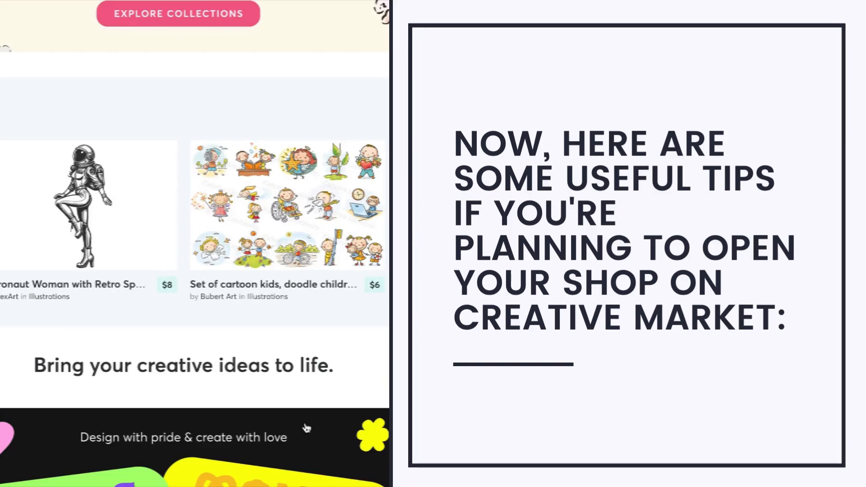
{"action": "scroll", "coordinate": [303, 426], "scroll_direction": "down", "scroll_amount": 10}
{"action": "scroll", "coordinate": [306, 426], "scroll_direction": "down", "scroll_amount": 20}
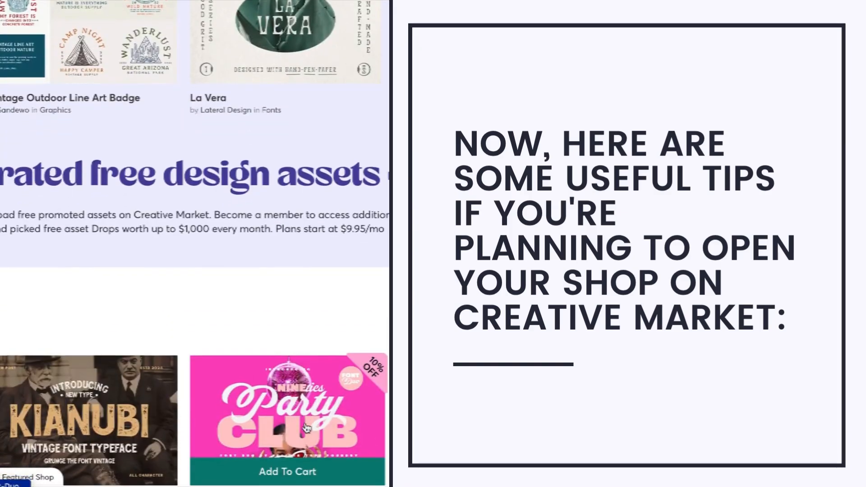